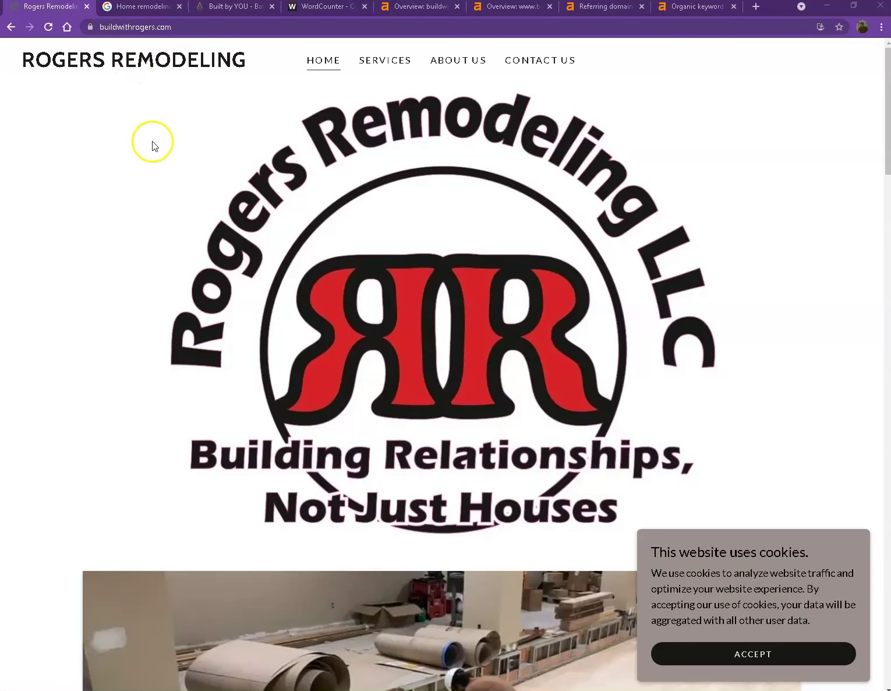
Scroll through the Rogers Remodeling homepage to review all its text
scroll(237, 213, down, 5)
scroll(236, 213, down, 5)
scroll(237, 213, down, 2)
scroll(238, 213, down, 3)
scroll(242, 234, down, 2)
scroll(247, 241, down, 2)
scroll(248, 241, down, 3)
scroll(249, 243, down, 4)
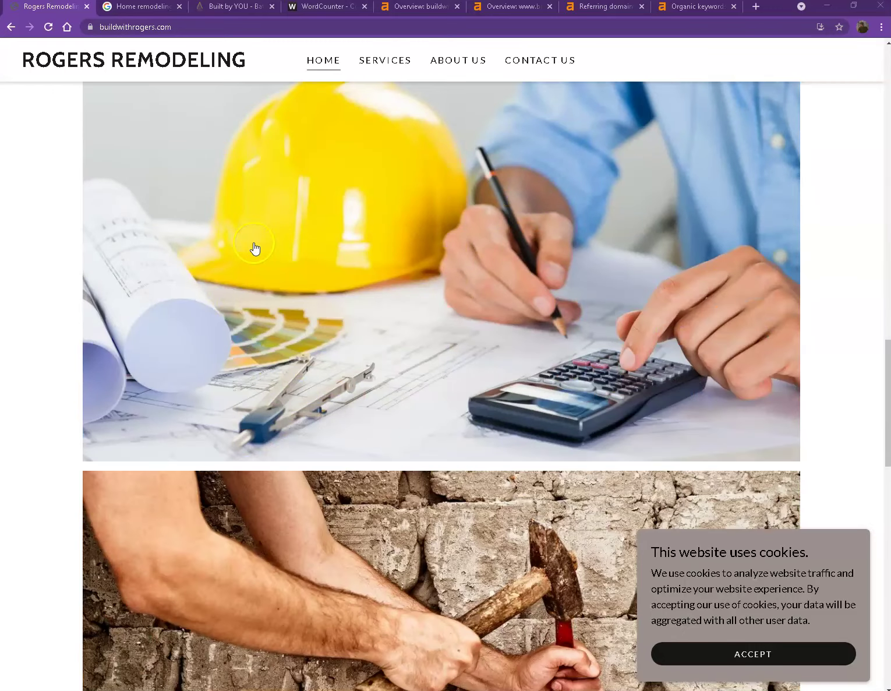
scroll(253, 247, down, 5)
scroll(253, 247, down, 9)
scroll(255, 249, down, 2)
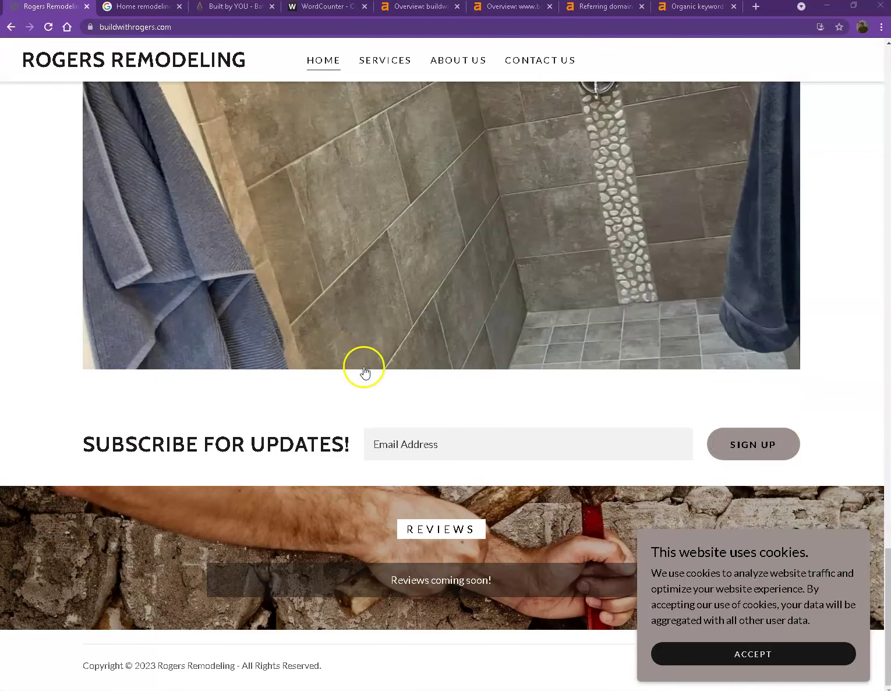
scroll(362, 380, up, 10)
scroll(362, 379, up, 8)
scroll(362, 379, up, 5)
scroll(362, 382, up, 8)
scroll(365, 376, up, 4)
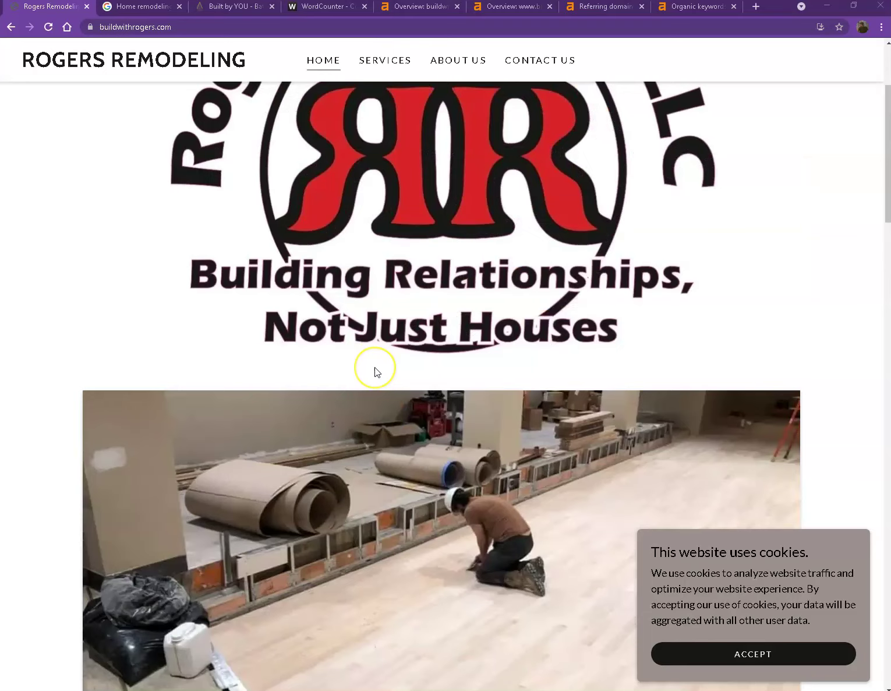
scroll(374, 369, up, 3)
scroll(375, 369, down, 4)
scroll(375, 369, down, 6)
scroll(375, 369, down, 2)
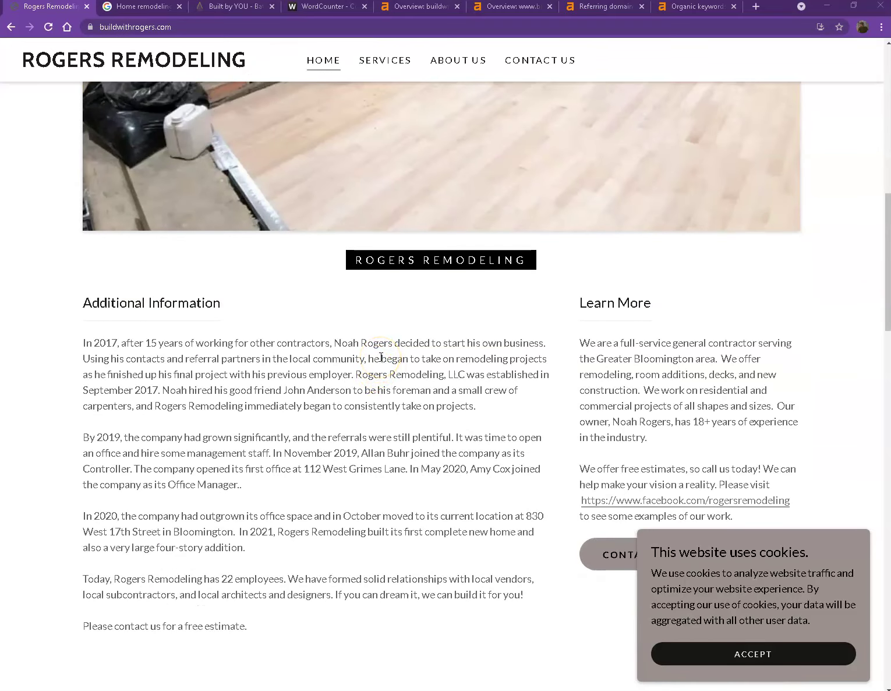
scroll(365, 365, up, 5)
scroll(314, 362, up, 6)
scroll(271, 355, up, 1)
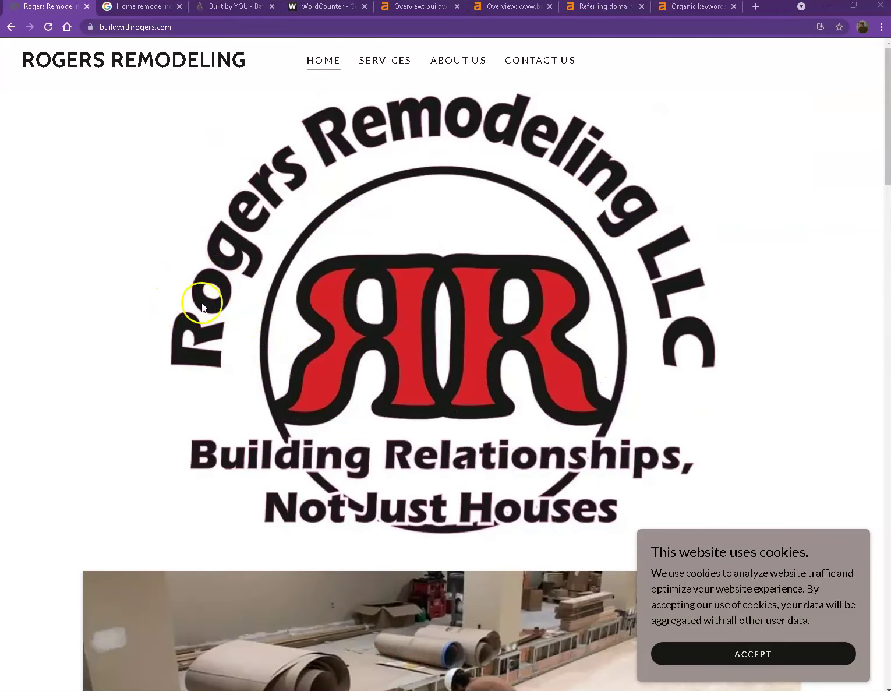
scroll(148, 336, down, 1)
scroll(148, 337, down, 4)
scroll(148, 336, down, 2)
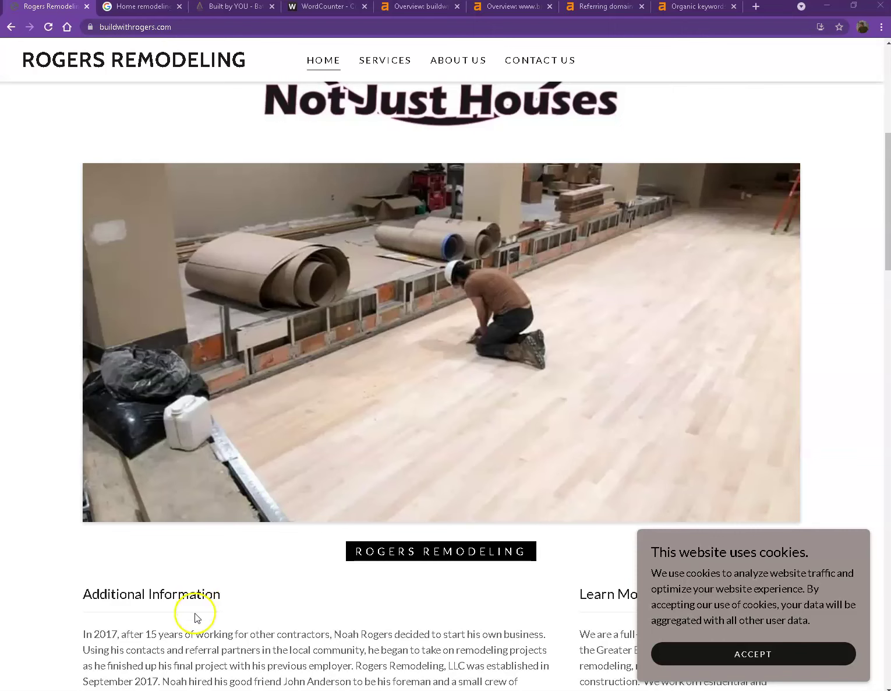
Replace WordCounter's Sure Seal text with the full Rogers homepage text: 495 words, 3,061 characters
key(ctrl+a)
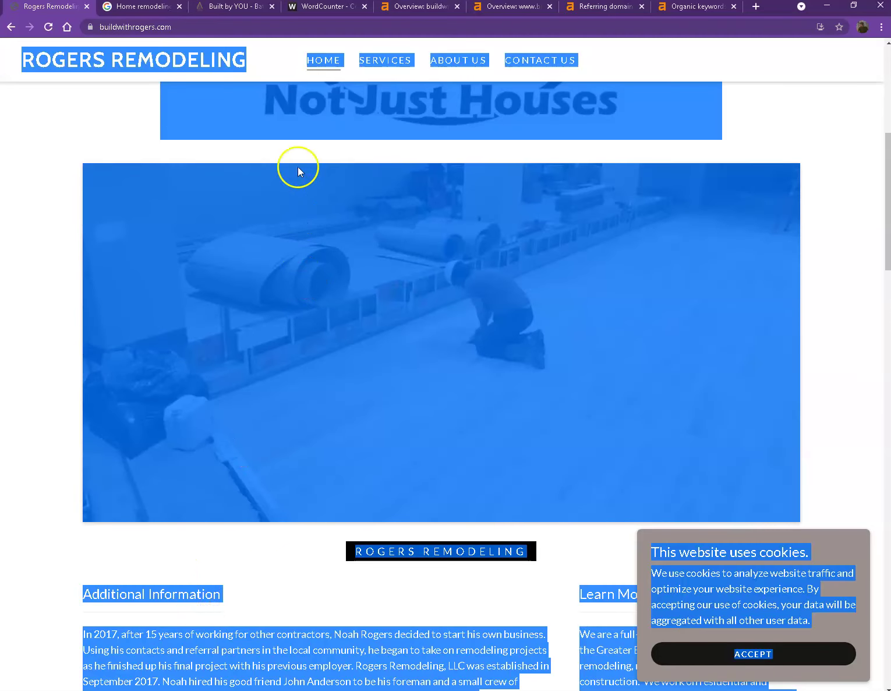
click(325, 13)
click(268, 233)
key(ctrl+a)
key(ctrl+v)
scroll(82, 248, up, 2)
scroll(83, 249, up, 4)
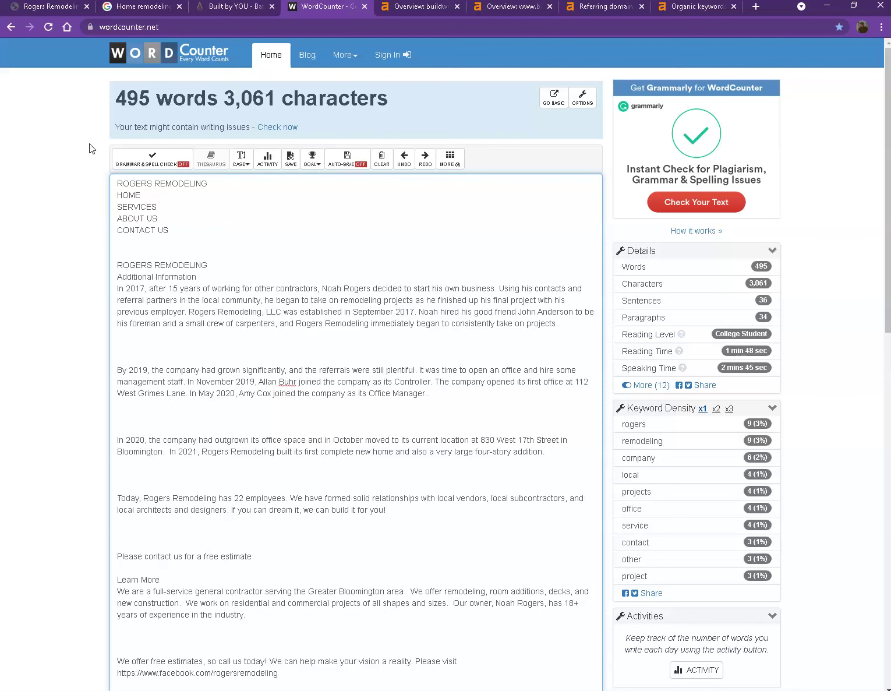
Clear the select-all highlight on the Rogers page and switch to the Bloomington remodeling results
click(59, 6)
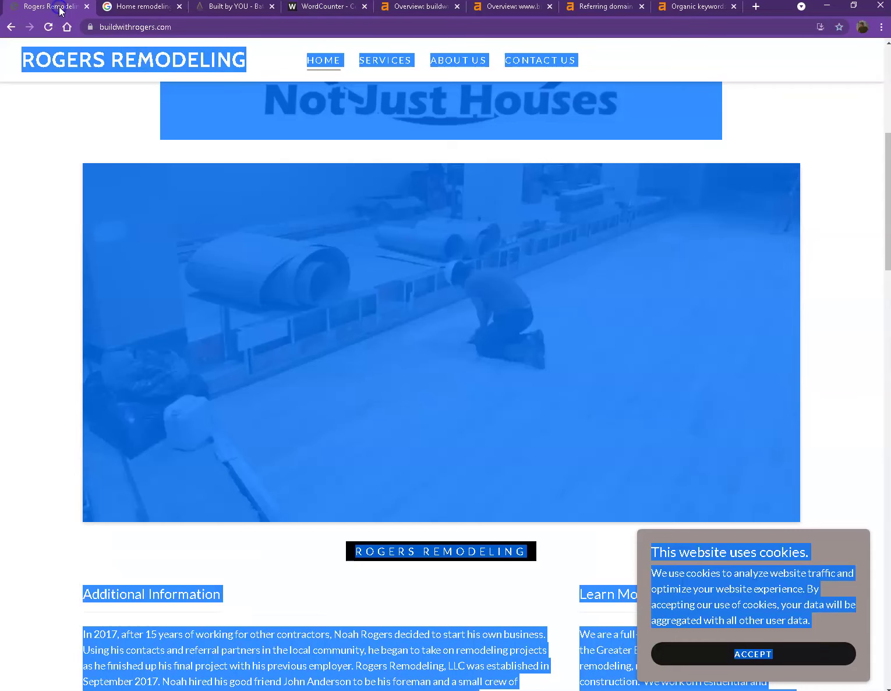
click(64, 201)
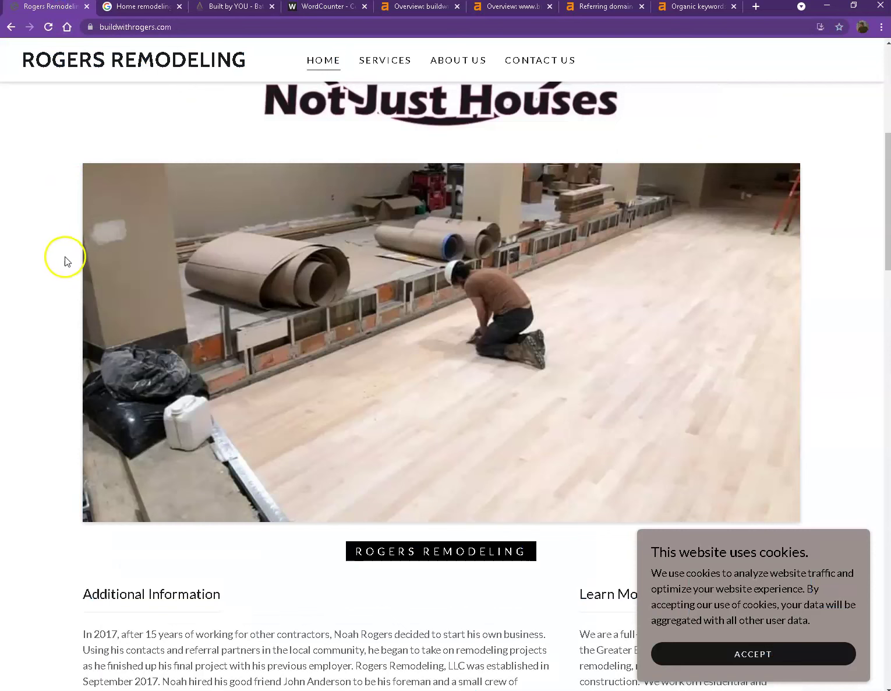
scroll(60, 275, down, 3)
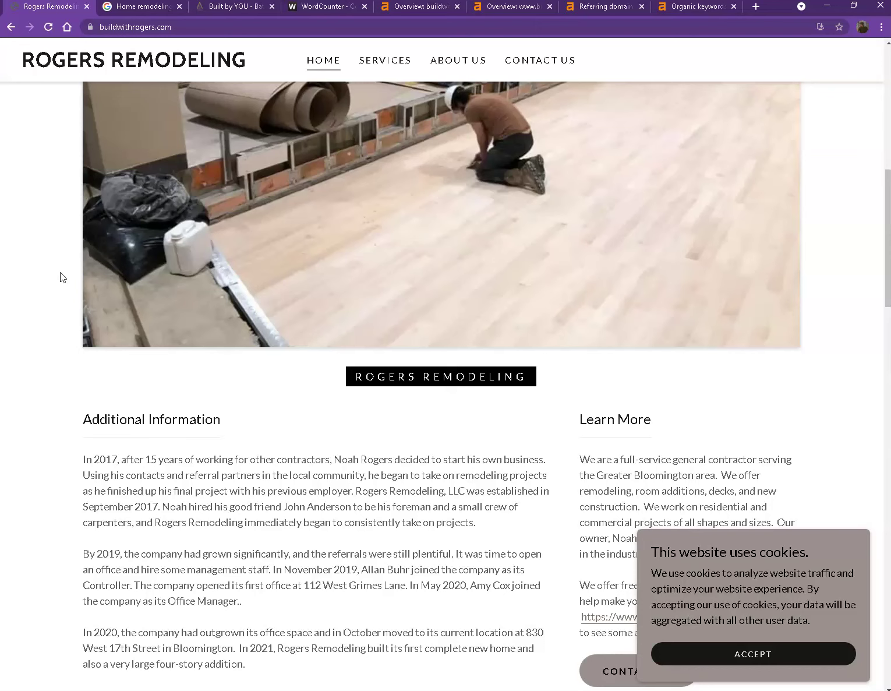
click(138, 13)
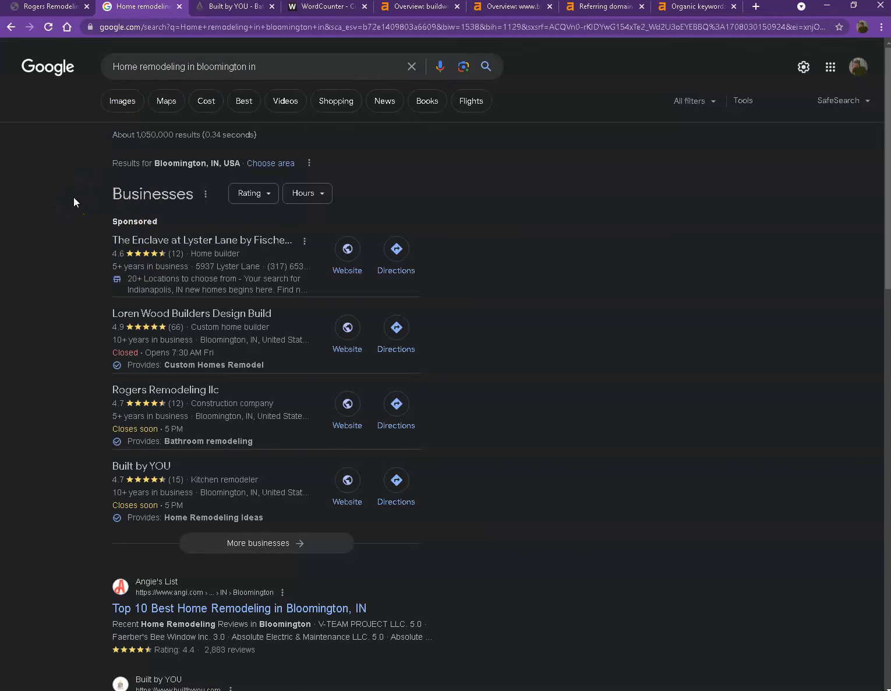
scroll(253, 235, right, 3)
scroll(359, 293, right, 5)
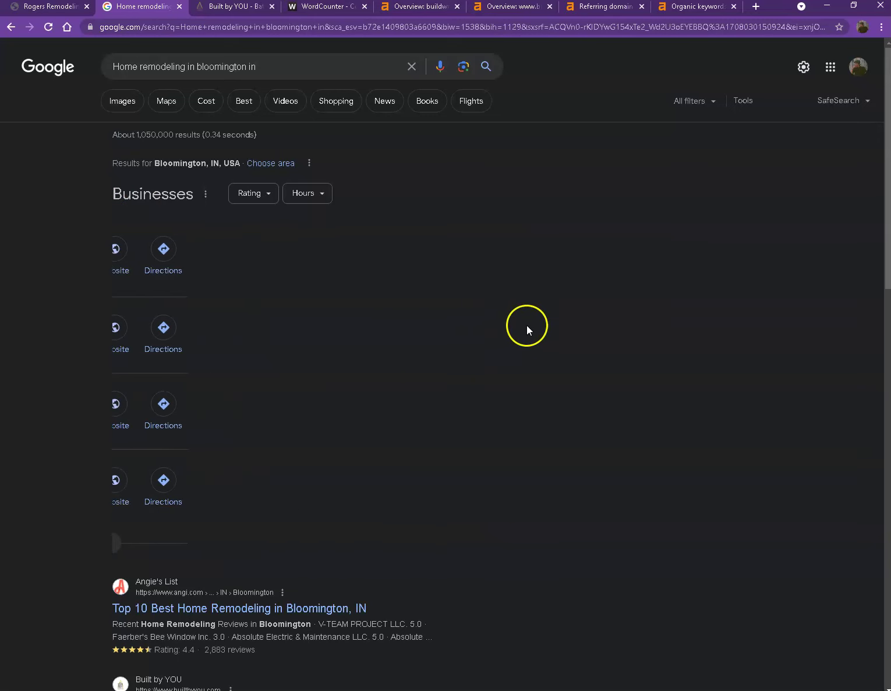
scroll(110, 234, left, 5)
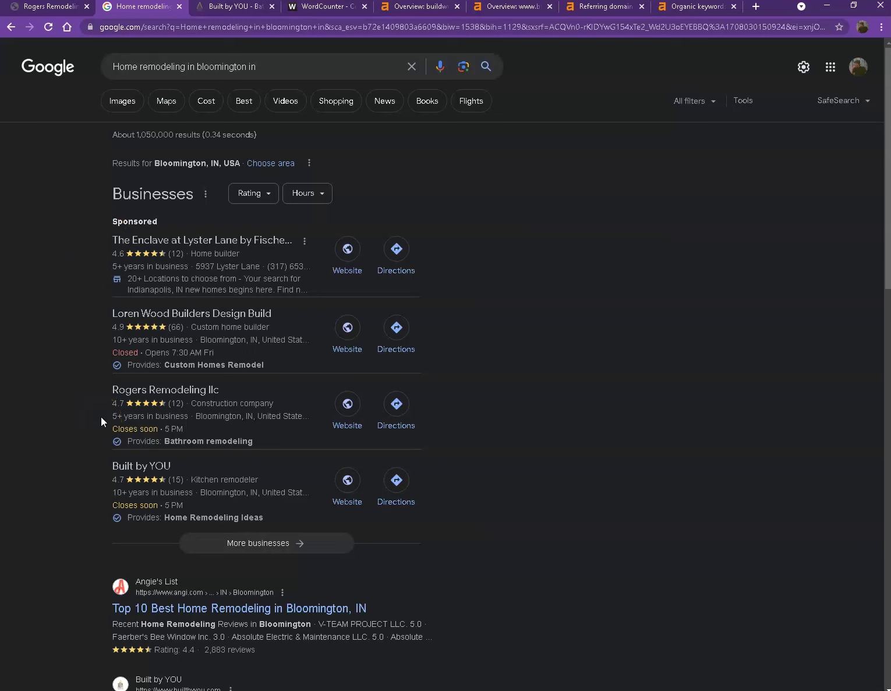
drag(110, 343, 100, 280)
Scroll the organic results past People also ask, then switch to the Built by YOU homepage
scroll(103, 418, down, 5)
click(93, 406)
scroll(94, 408, down, 1)
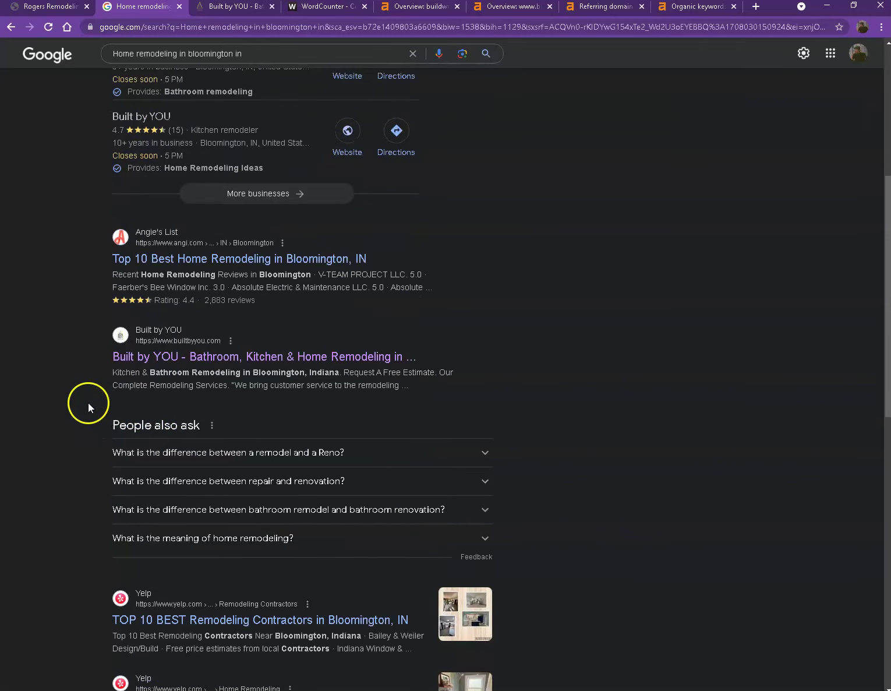
scroll(47, 407, down, 2)
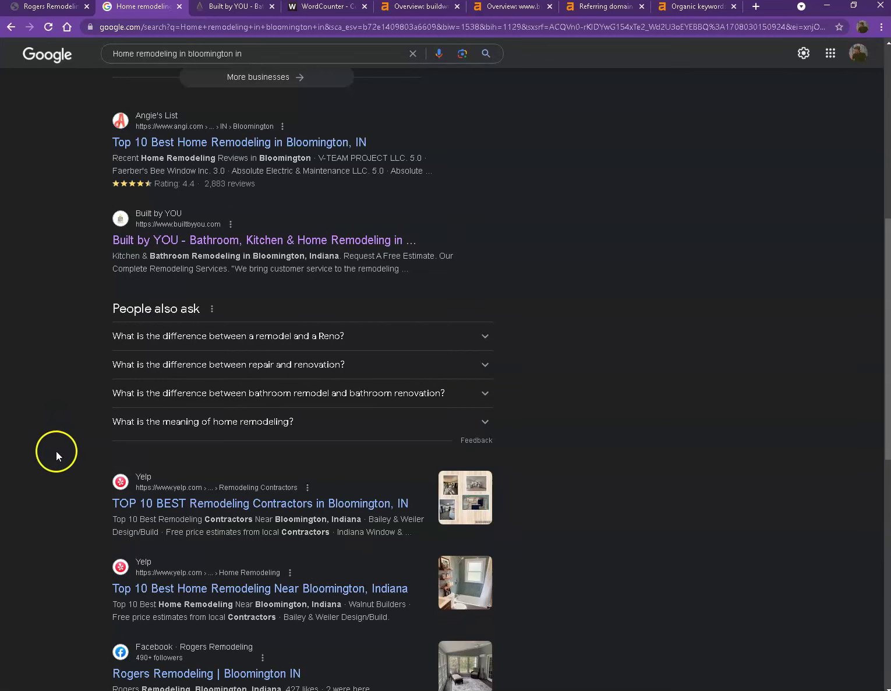
scroll(88, 497, down, 3)
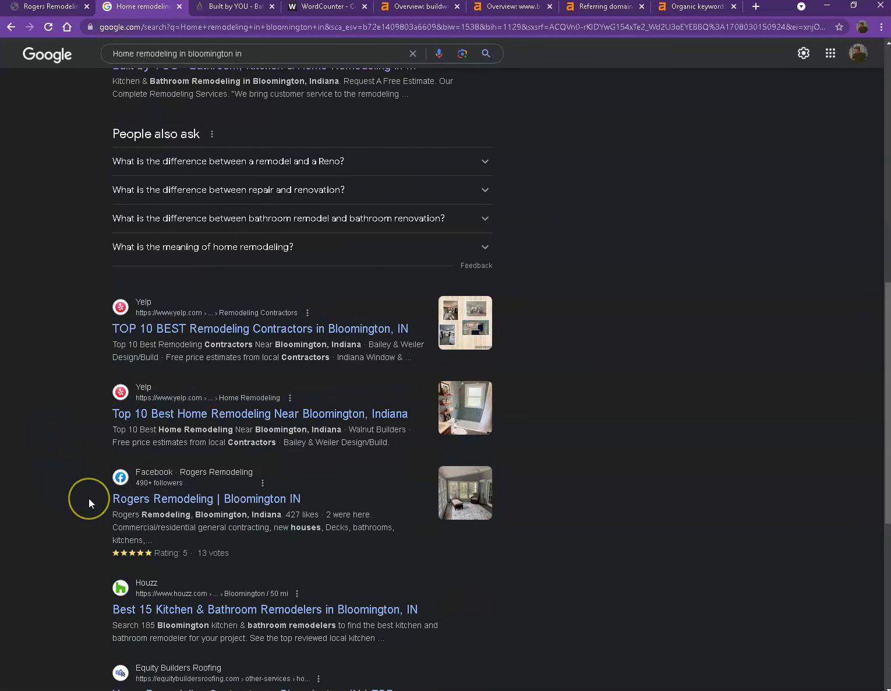
scroll(89, 498, down, 2)
scroll(90, 498, up, 2)
scroll(89, 498, up, 2)
scroll(91, 498, up, 2)
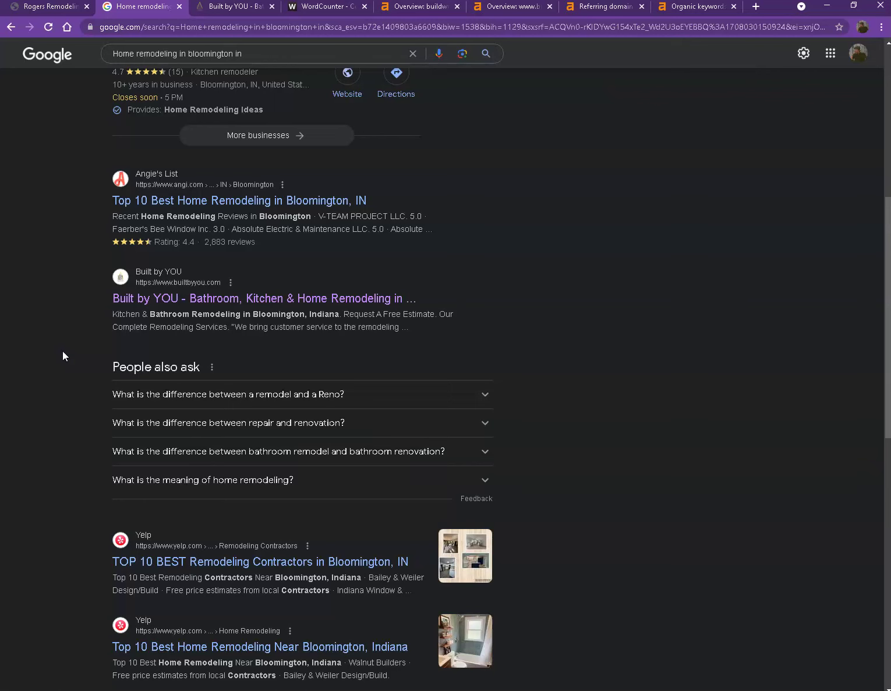
click(234, 8)
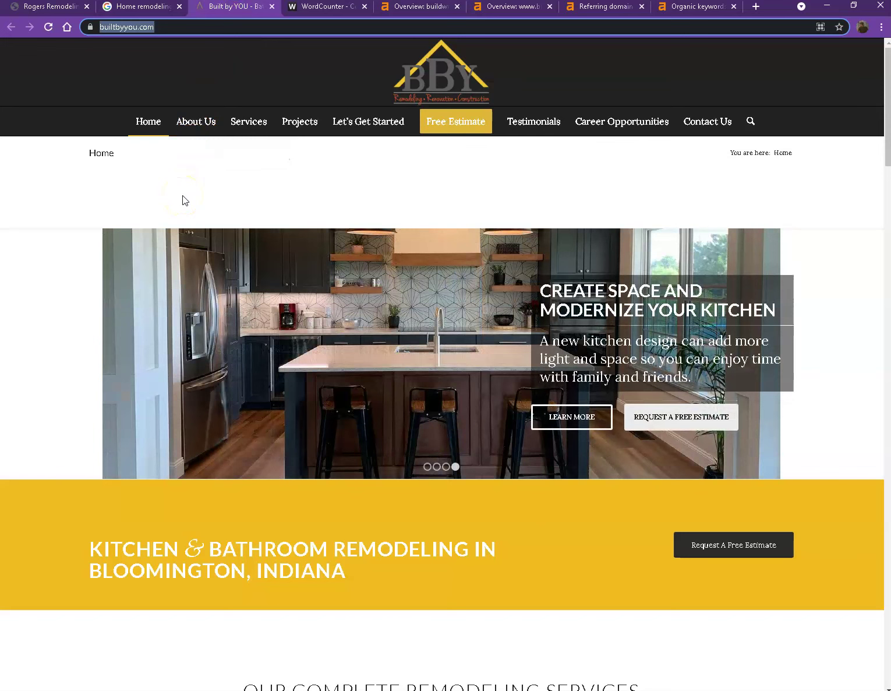
click(189, 185)
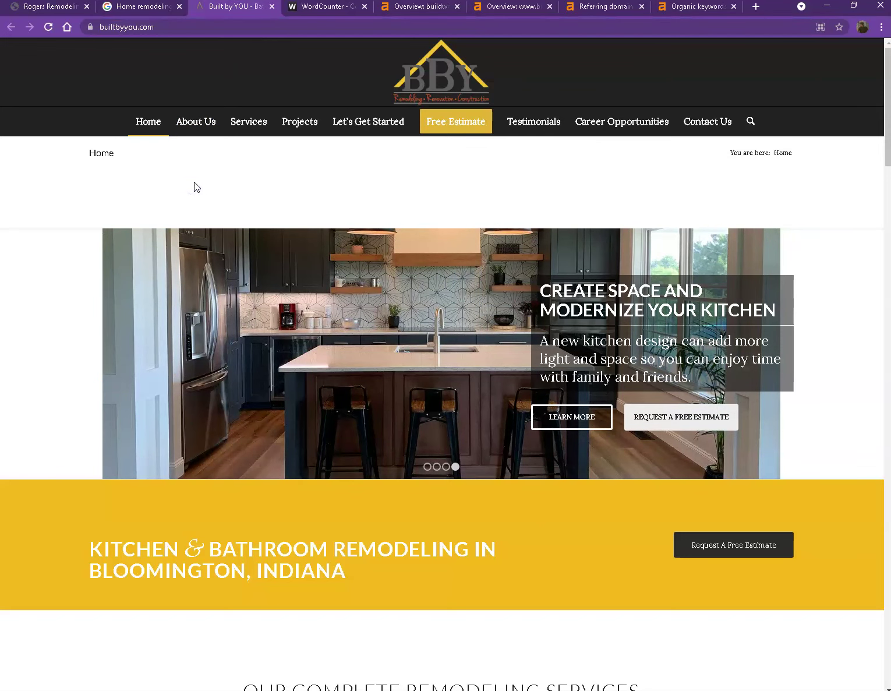
scroll(337, 201, down, 2)
scroll(362, 214, down, 2)
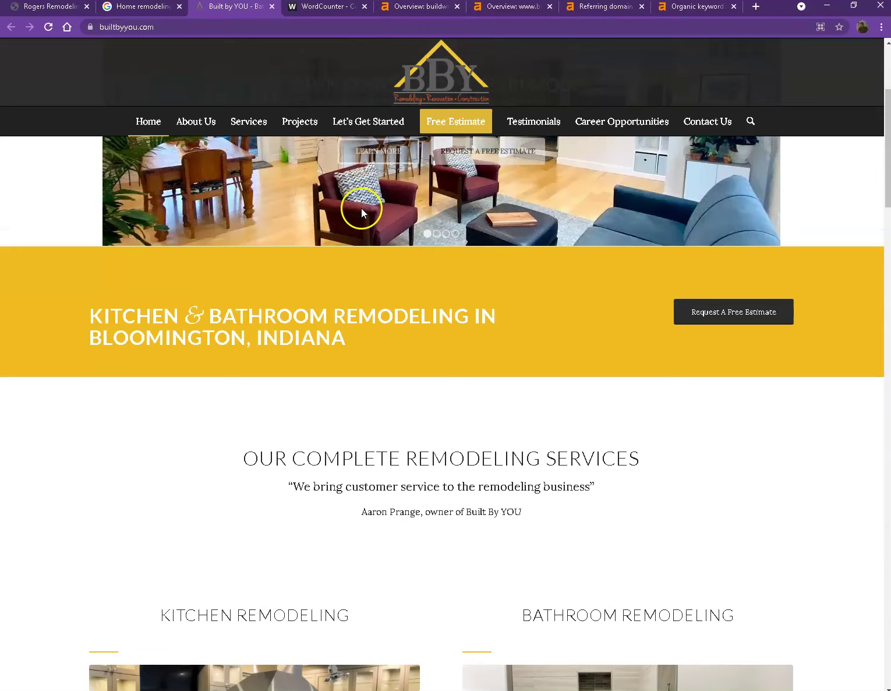
scroll(362, 209, down, 3)
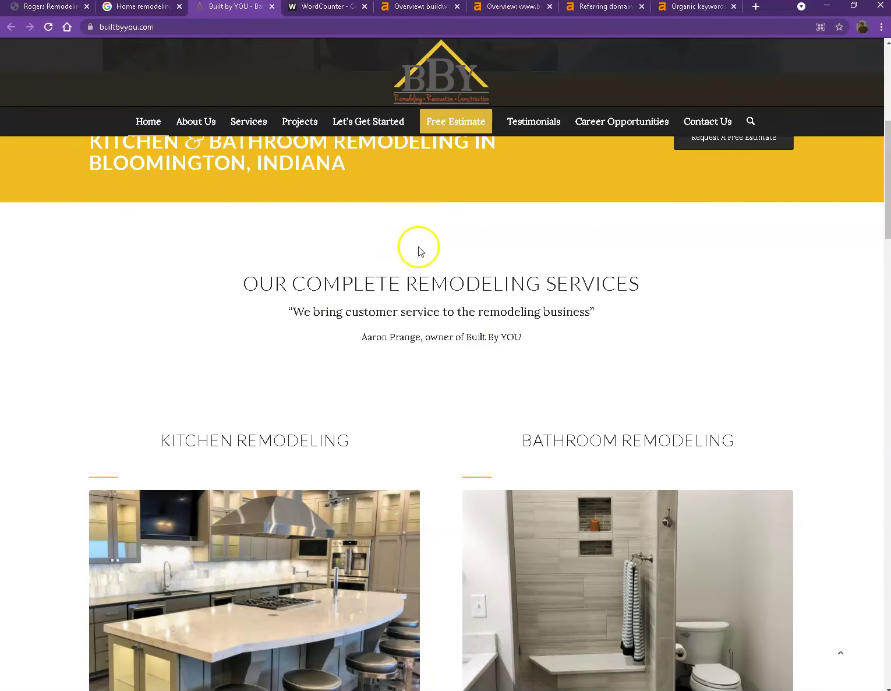
scroll(467, 294, up, 2)
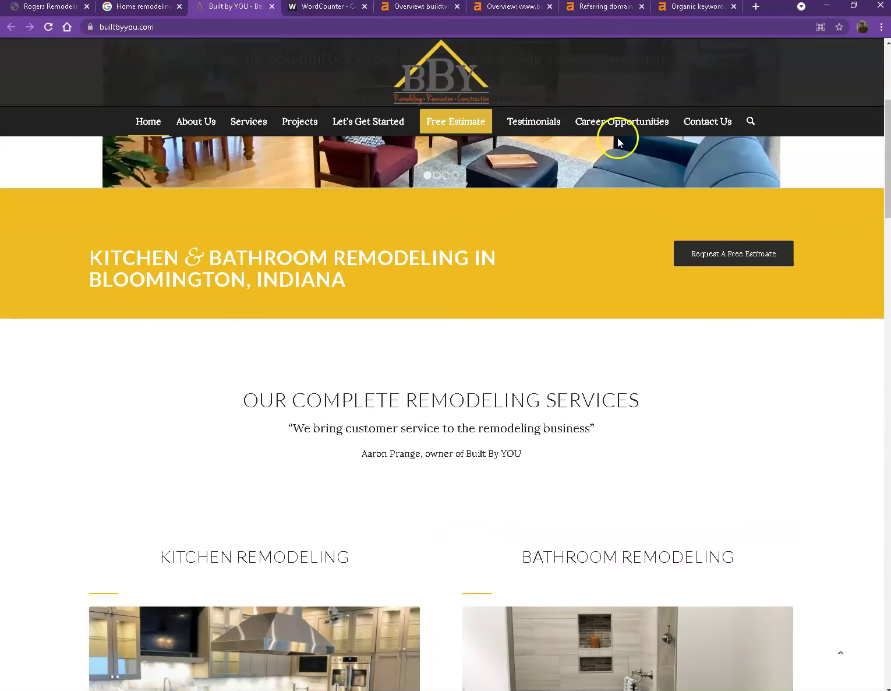
scroll(529, 297, down, 3)
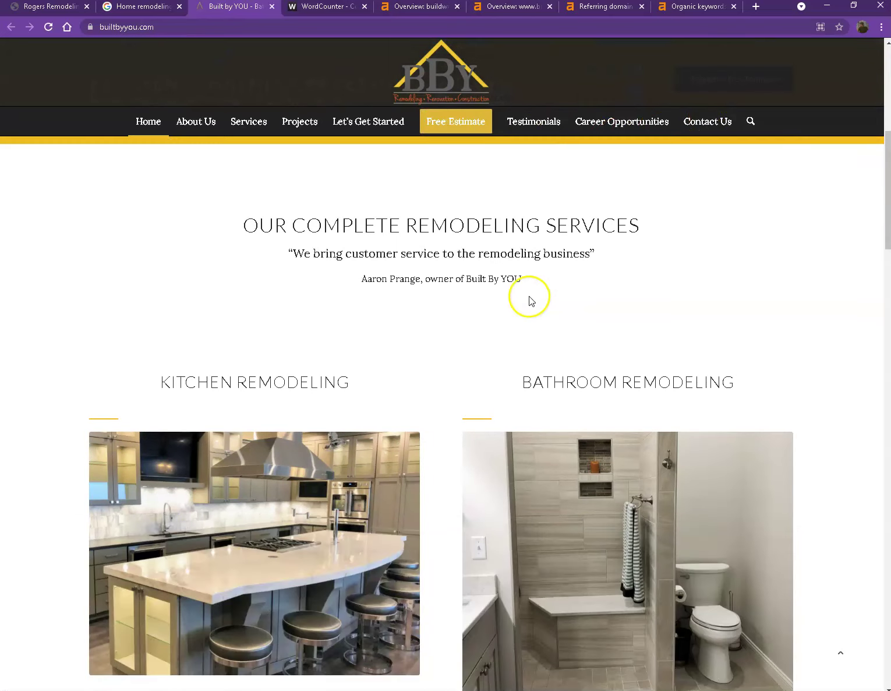
scroll(525, 299, down, 4)
scroll(495, 309, down, 4)
scroll(458, 323, down, 4)
scroll(451, 324, down, 5)
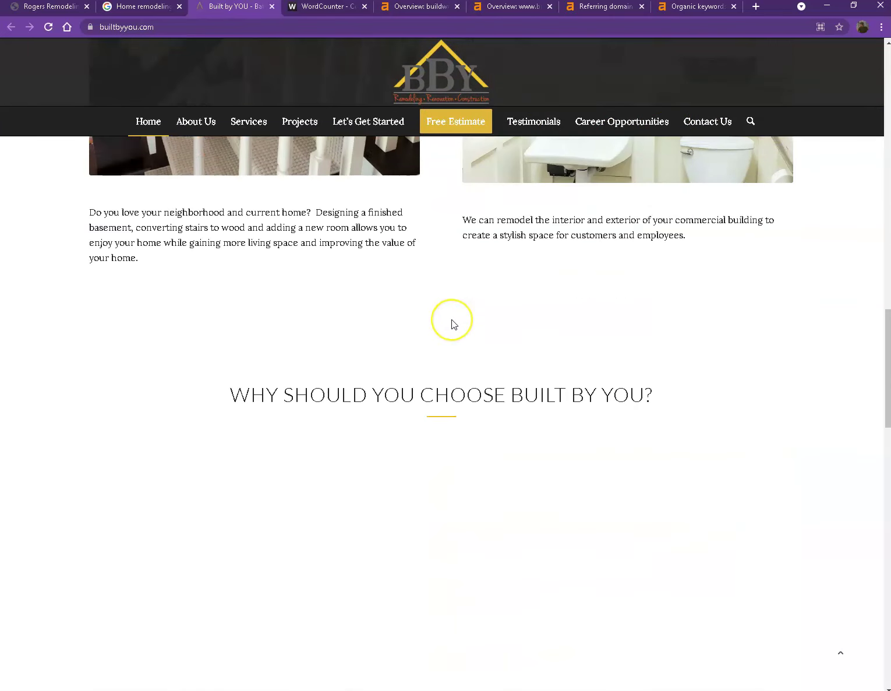
scroll(449, 321, down, 4)
scroll(408, 321, down, 4)
scroll(386, 331, down, 5)
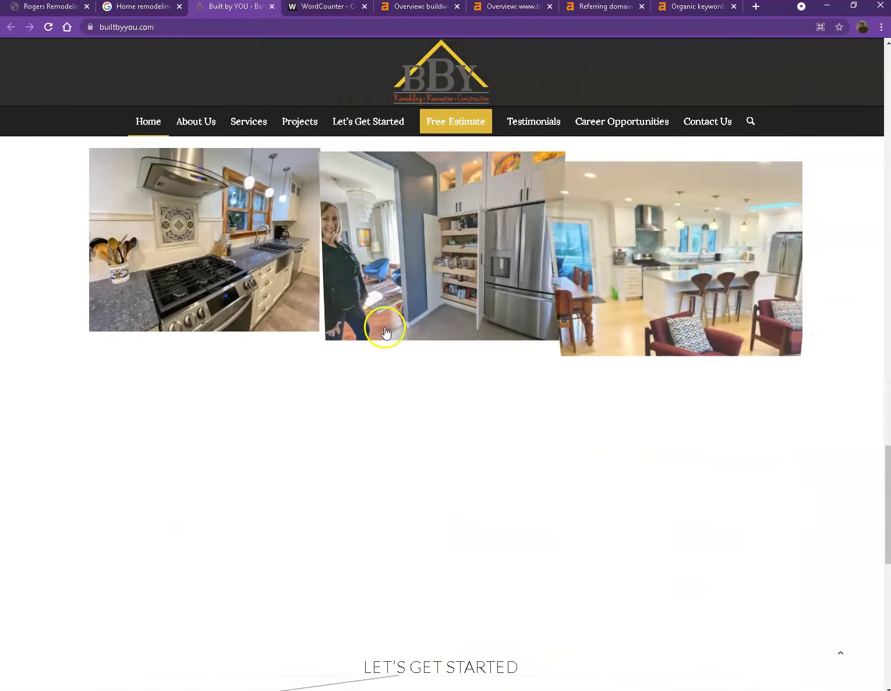
scroll(384, 331, down, 5)
scroll(385, 338, down, 4)
scroll(386, 344, down, 2)
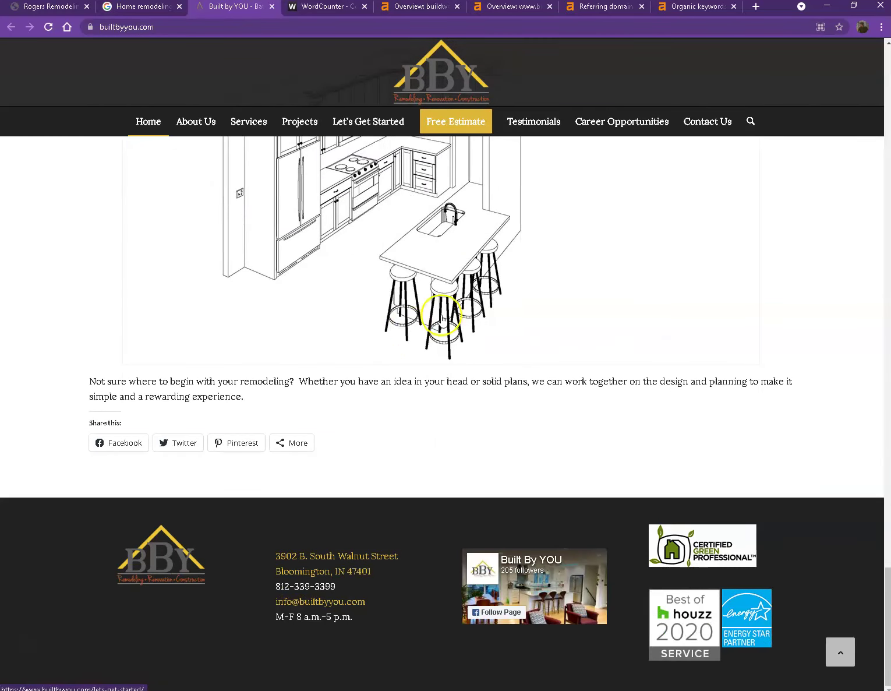
scroll(487, 293, up, 4)
scroll(493, 262, up, 4)
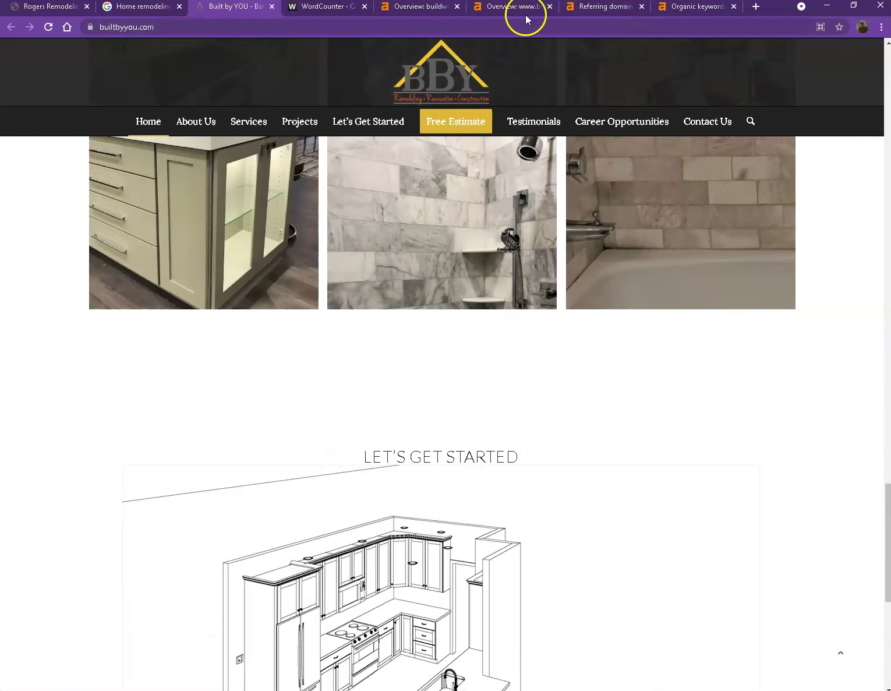
Compare buildwithrogers.com's Ahrefs overview with builtbyyou.com's: DR 5, 43 backlinks, 94 keywords
click(415, 10)
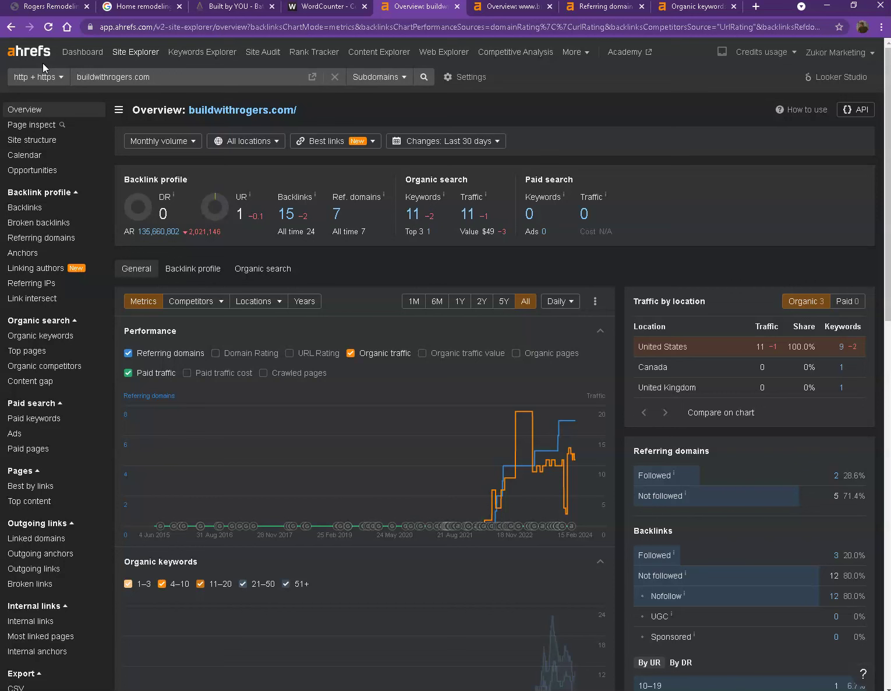
click(341, 185)
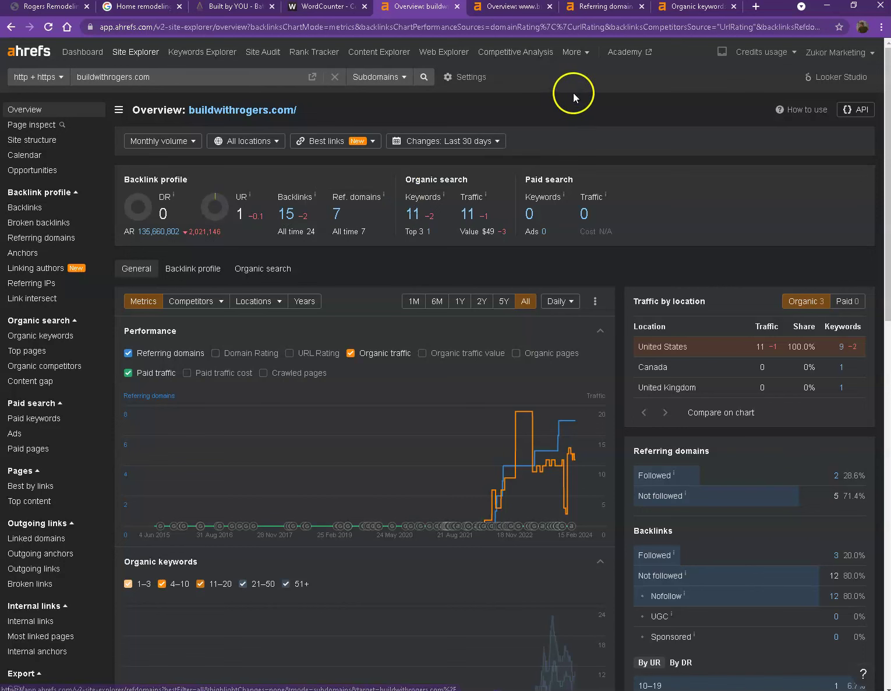
click(512, 10)
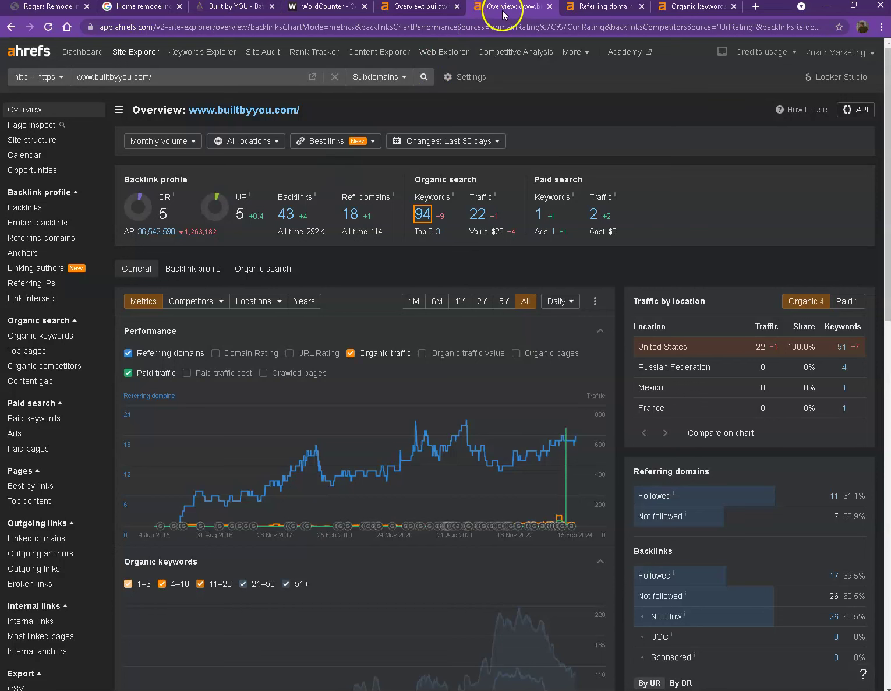
click(408, 10)
click(495, 7)
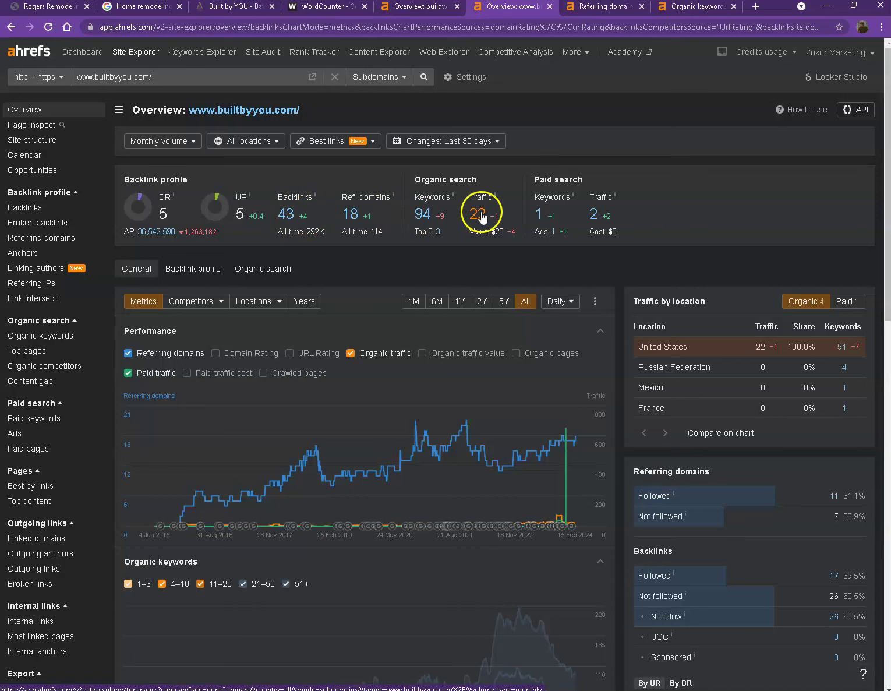
click(438, 9)
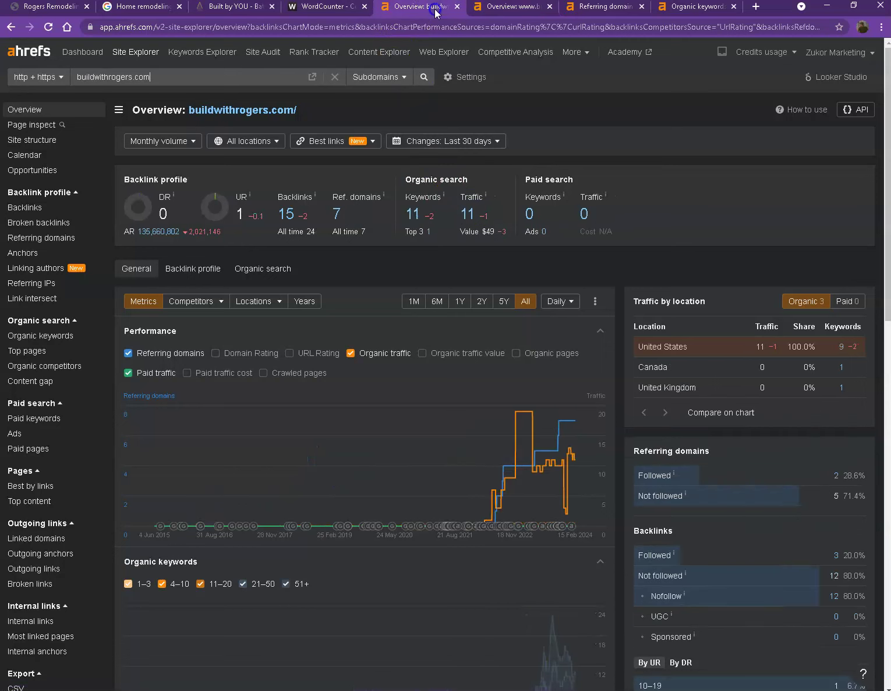
click(513, 8)
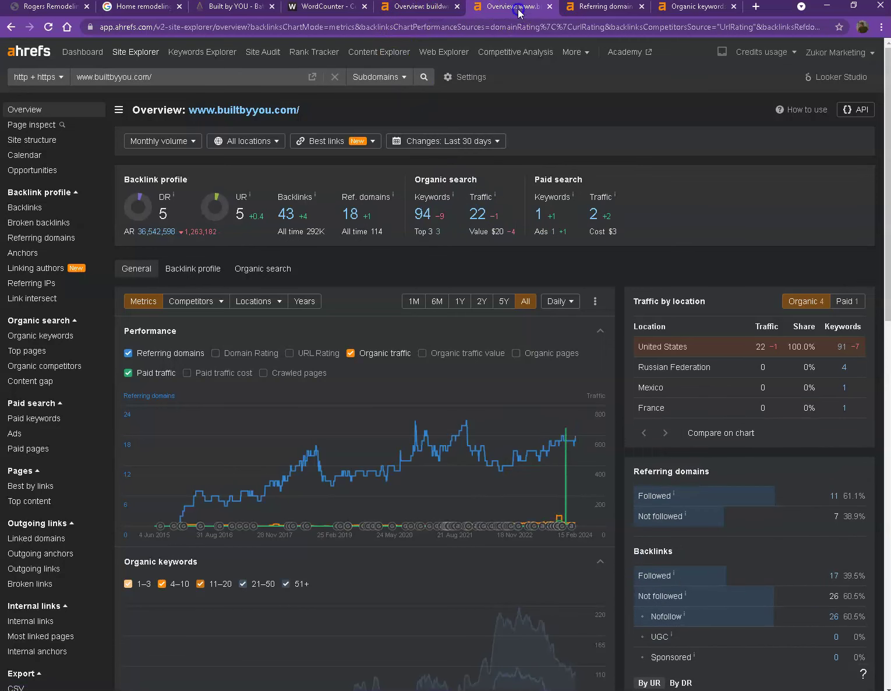
View builtbyyou.com's 18 referring domains, led by superpages.com, topratedlocal.com and dexknows.com
click(603, 9)
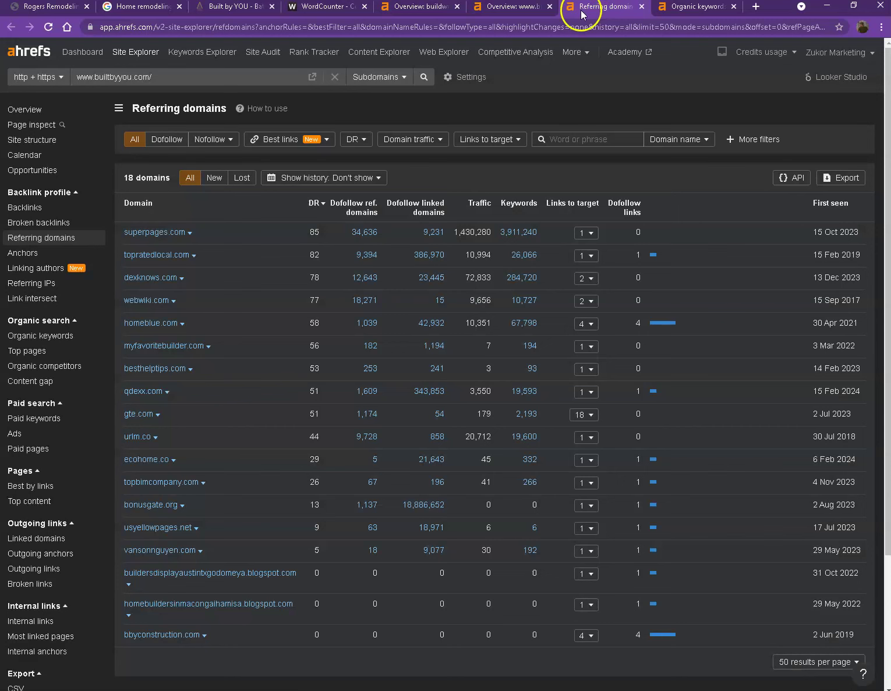
scroll(287, 269, down, 1)
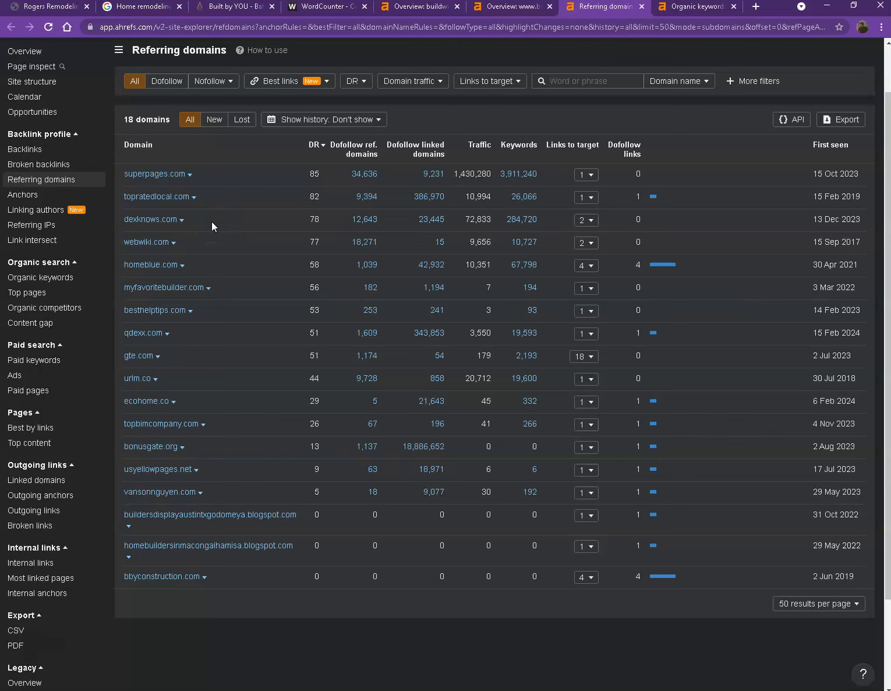
Scroll builtbyyou.com's 91 organic keywords, topped by 'build for you remodeling' (400 volume, position 17)
click(686, 7)
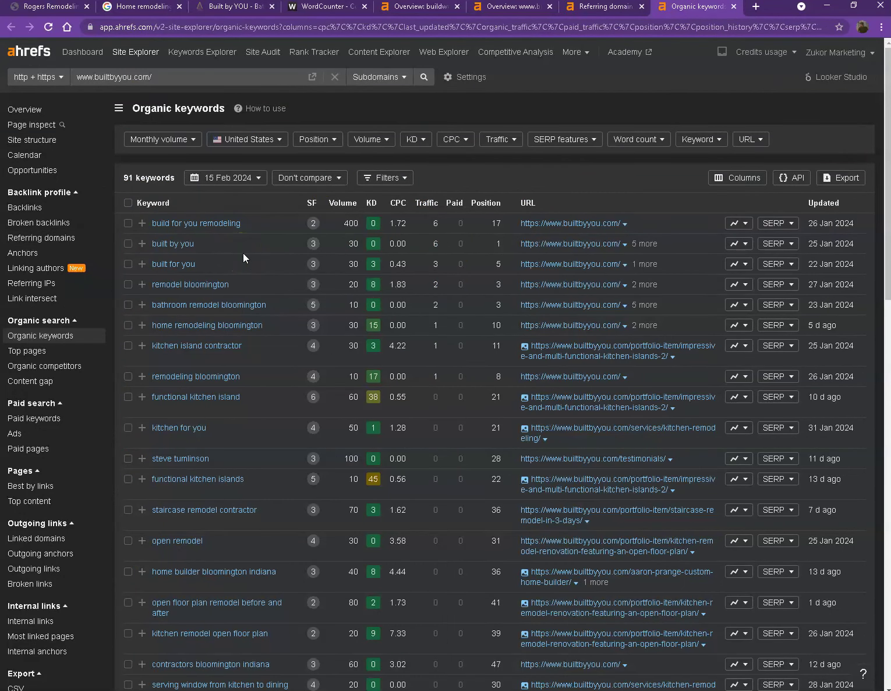
scroll(243, 262, down, 3)
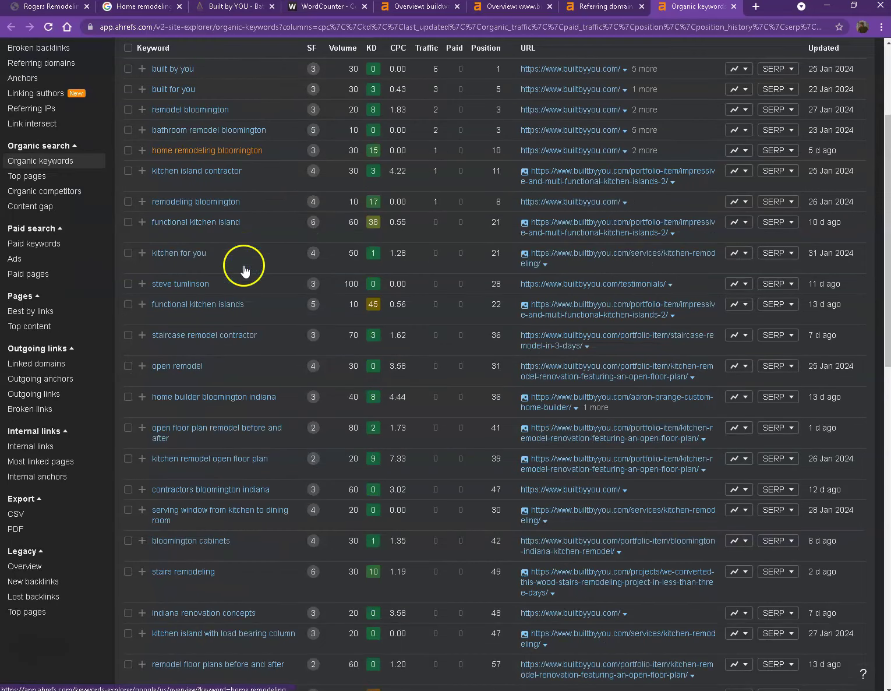
scroll(243, 274, down, 3)
scroll(233, 312, down, 3)
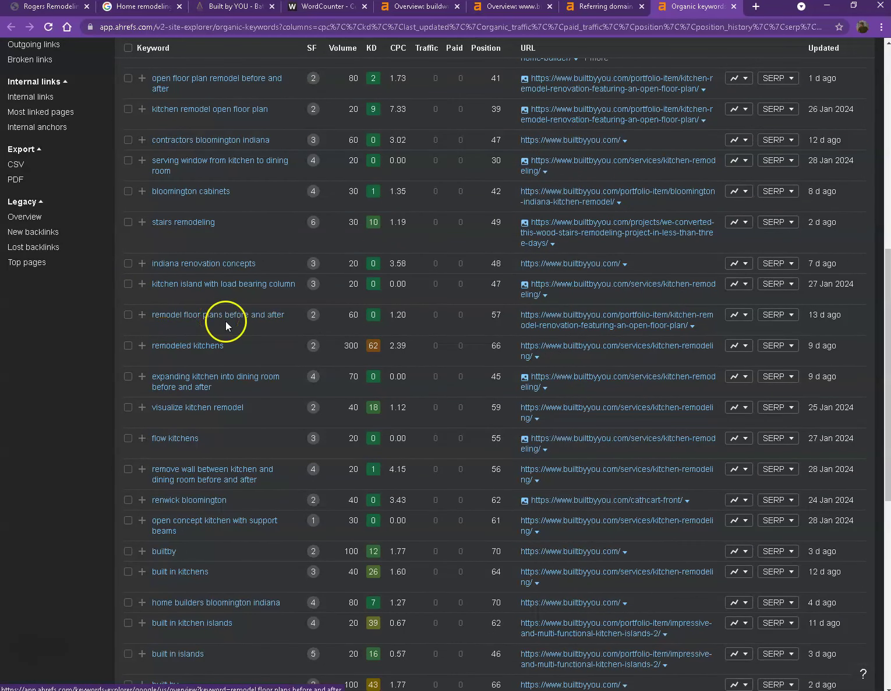
scroll(303, 353, up, 3)
scroll(330, 361, up, 4)
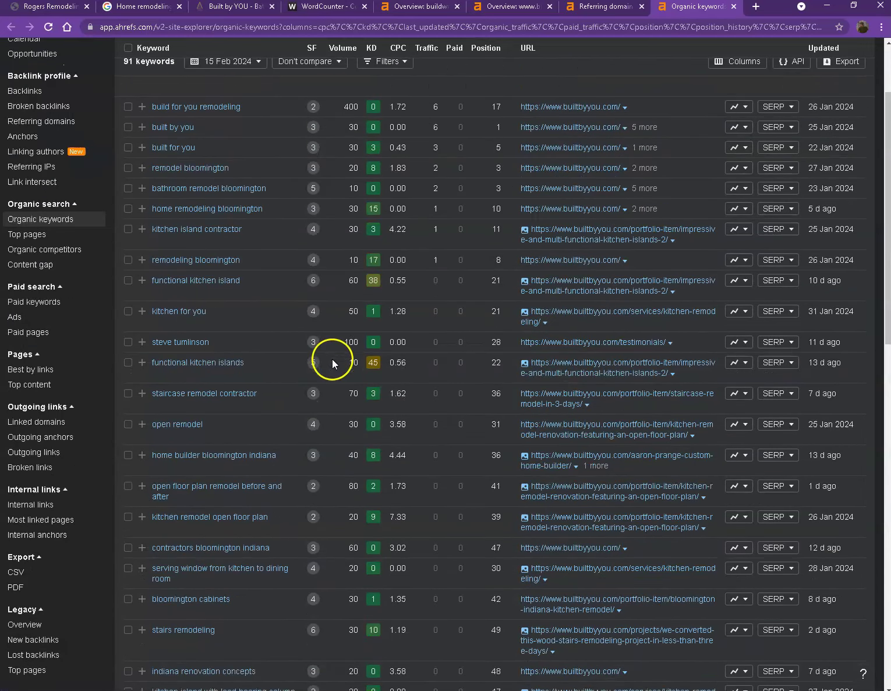
scroll(332, 359, up, 1)
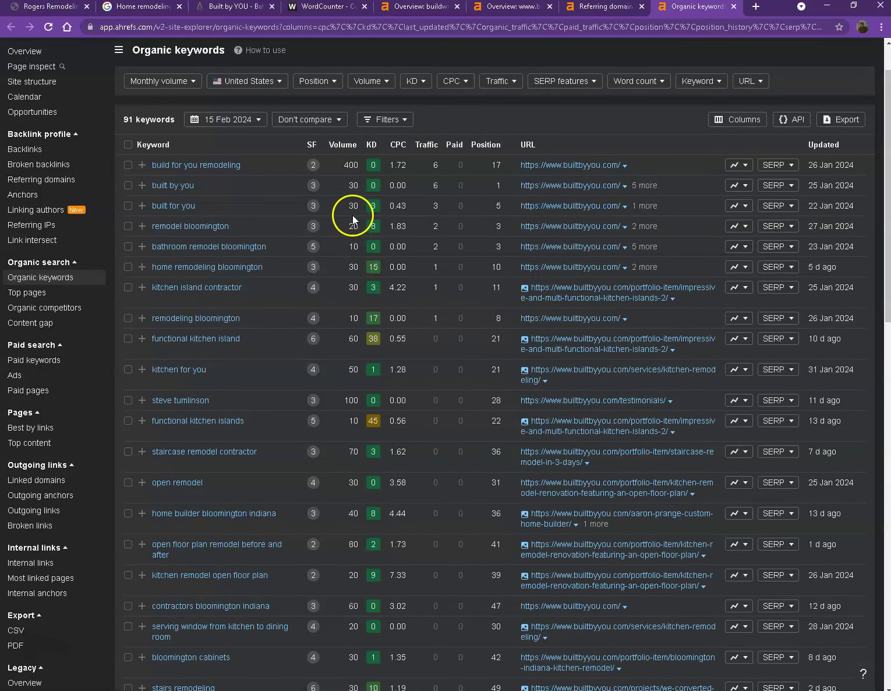
scroll(352, 236, down, 2)
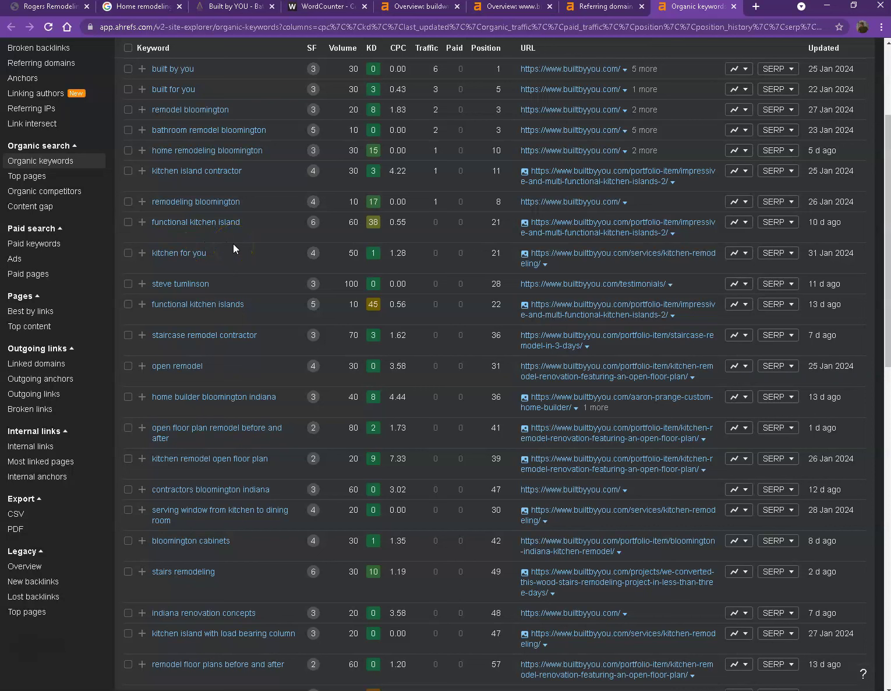
Check the floor photo's file name via Save image as, then cancel the Desktop save dialog
click(55, 7)
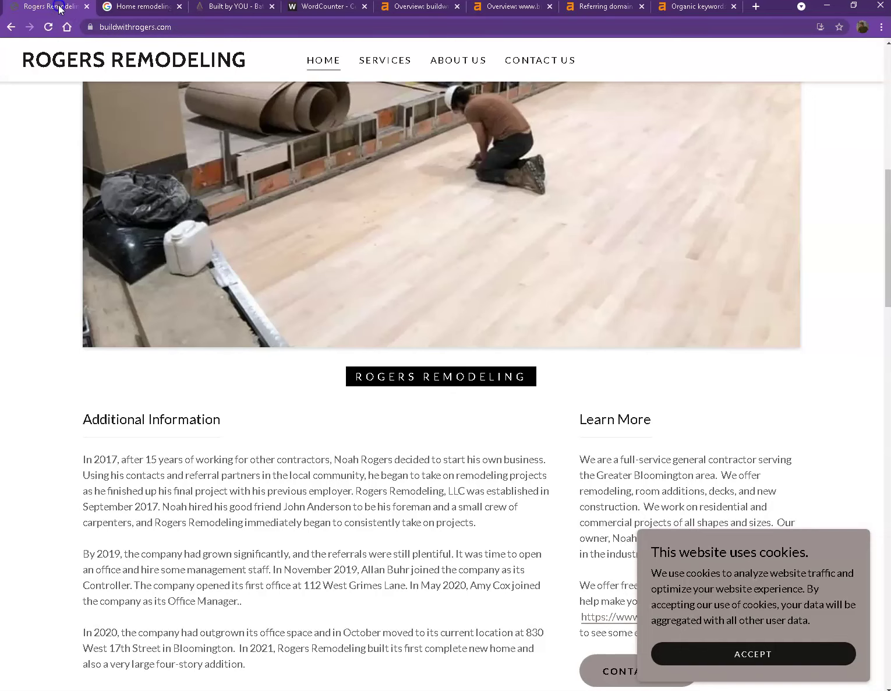
scroll(282, 248, up, 2)
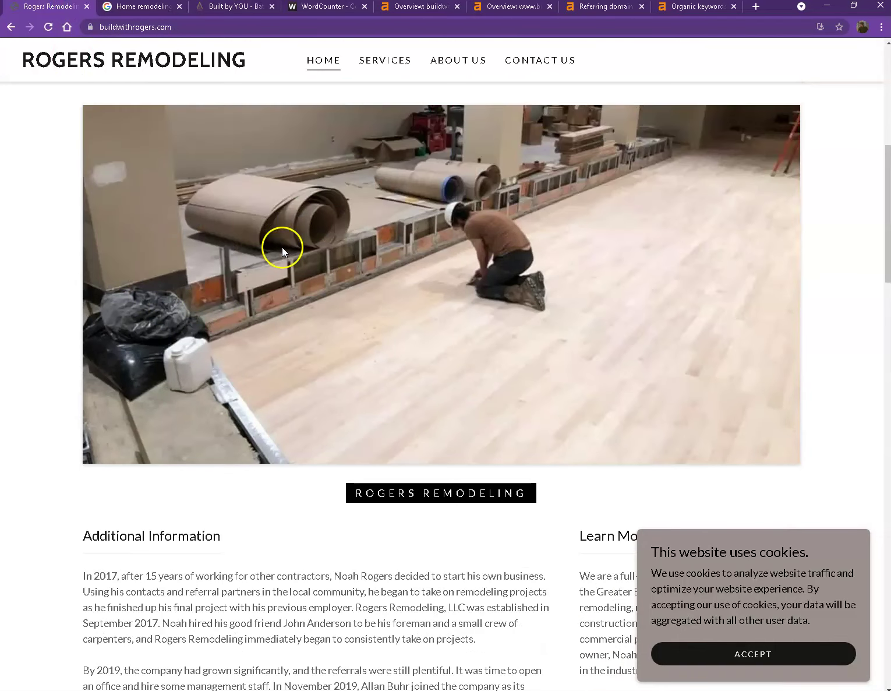
right_click(268, 181)
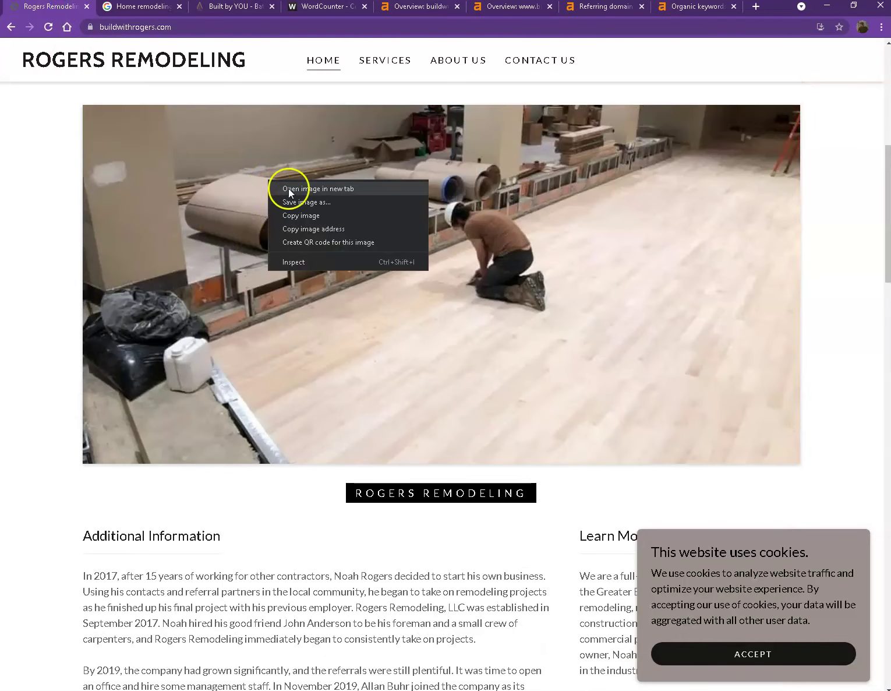
click(311, 203)
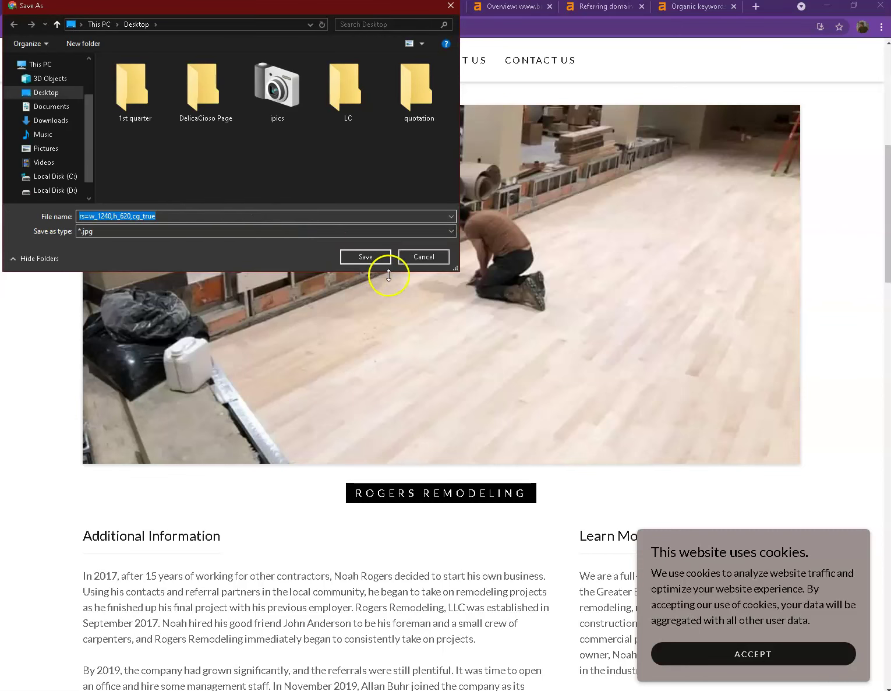
click(424, 257)
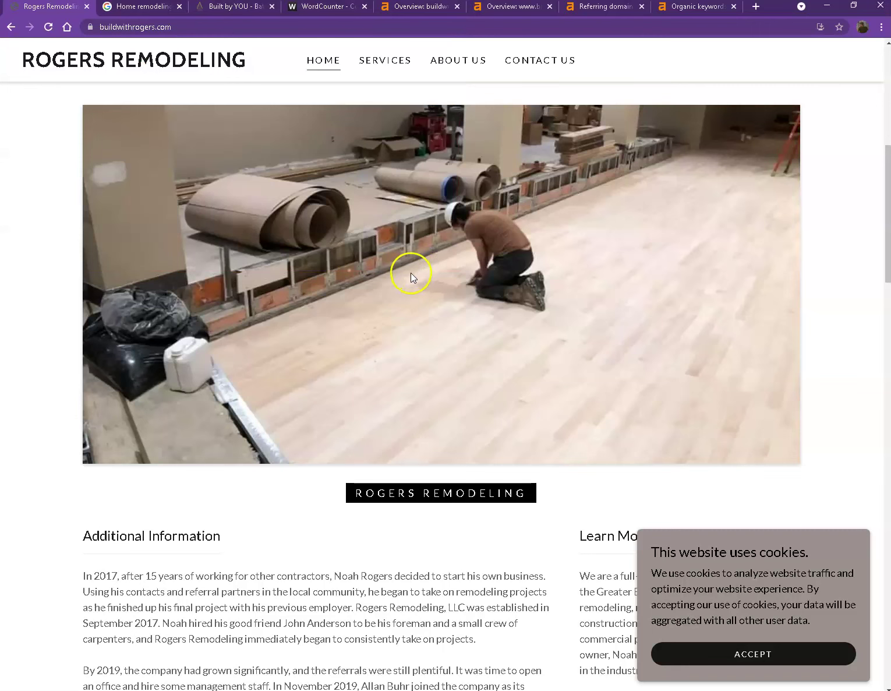
Scroll through the Rogers Remodeling homepage content and back to the top
scroll(408, 285, up, 6)
scroll(409, 295, down, 5)
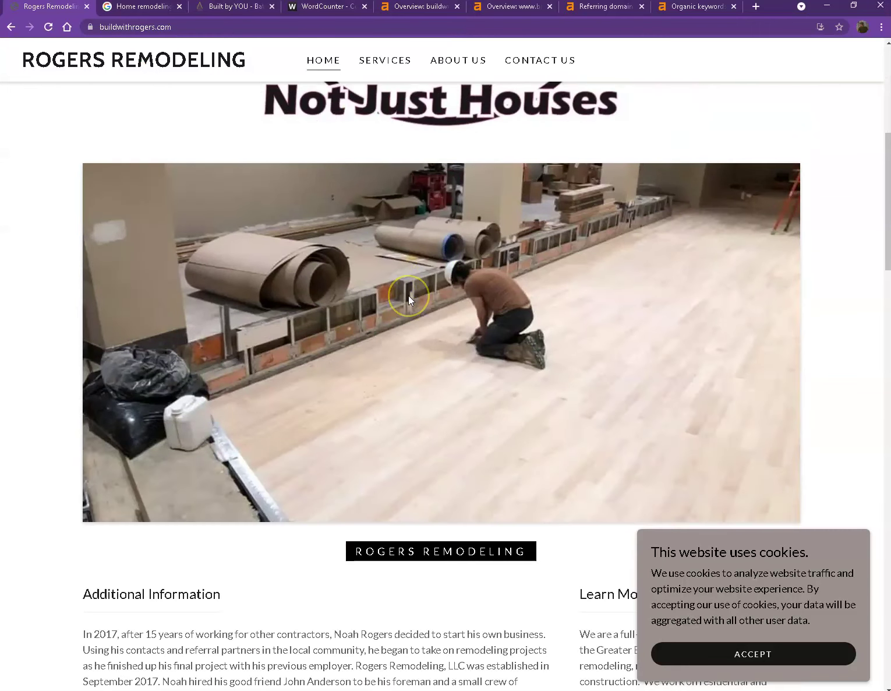
scroll(408, 295, down, 8)
scroll(407, 297, down, 2)
scroll(406, 299, down, 4)
scroll(406, 303, down, 2)
scroll(405, 308, down, 1)
click(353, 324)
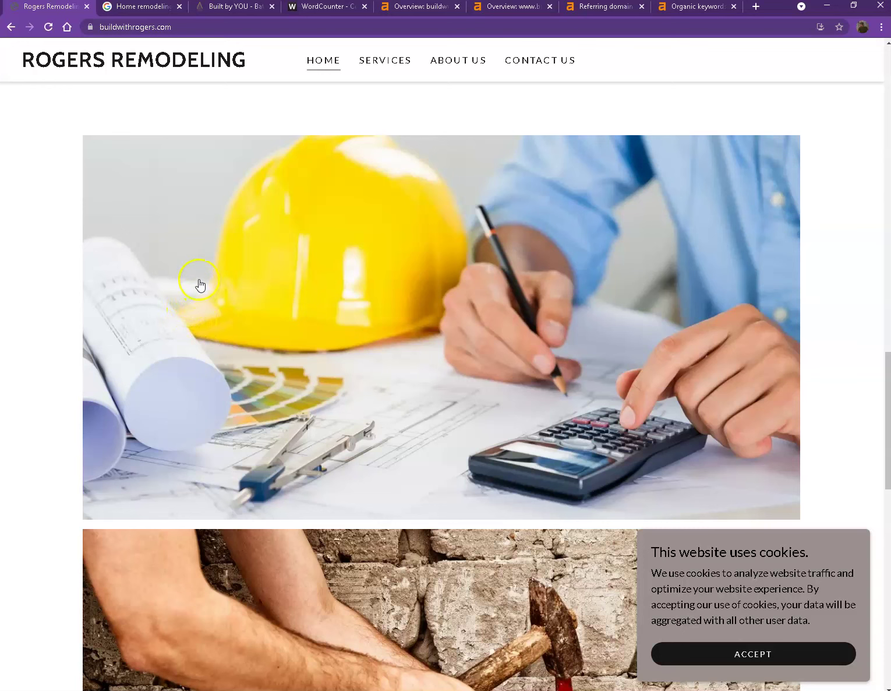
scroll(237, 286, up, 2)
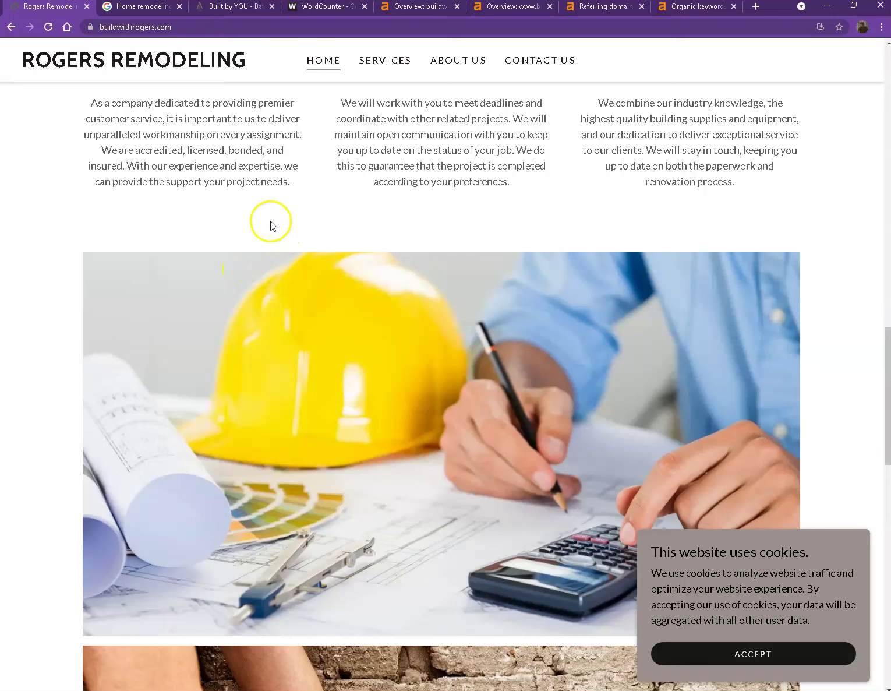
scroll(273, 219, up, 2)
scroll(288, 209, up, 2)
scroll(285, 245, up, 1)
scroll(276, 265, up, 2)
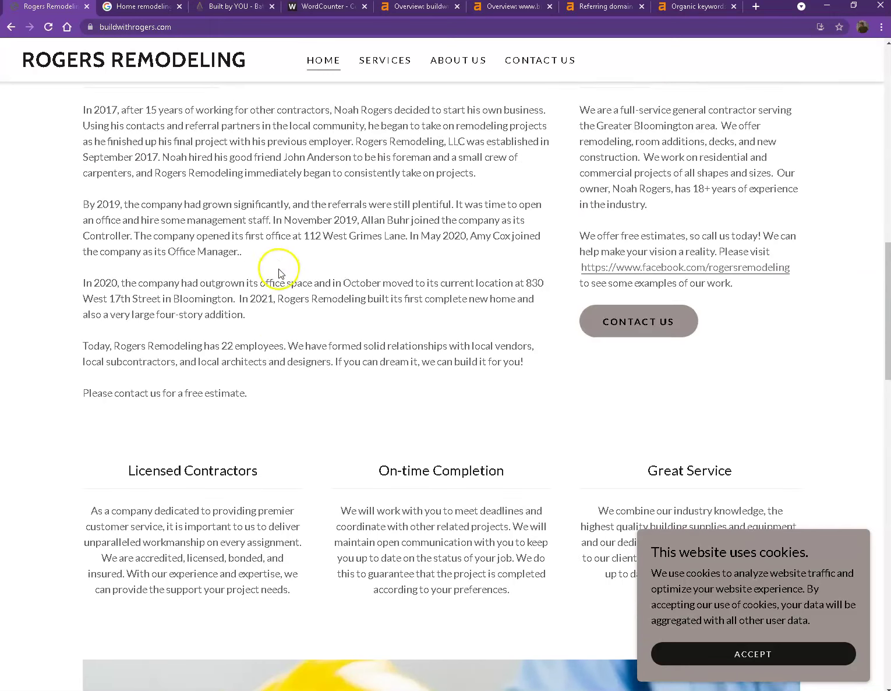
scroll(279, 274, up, 1)
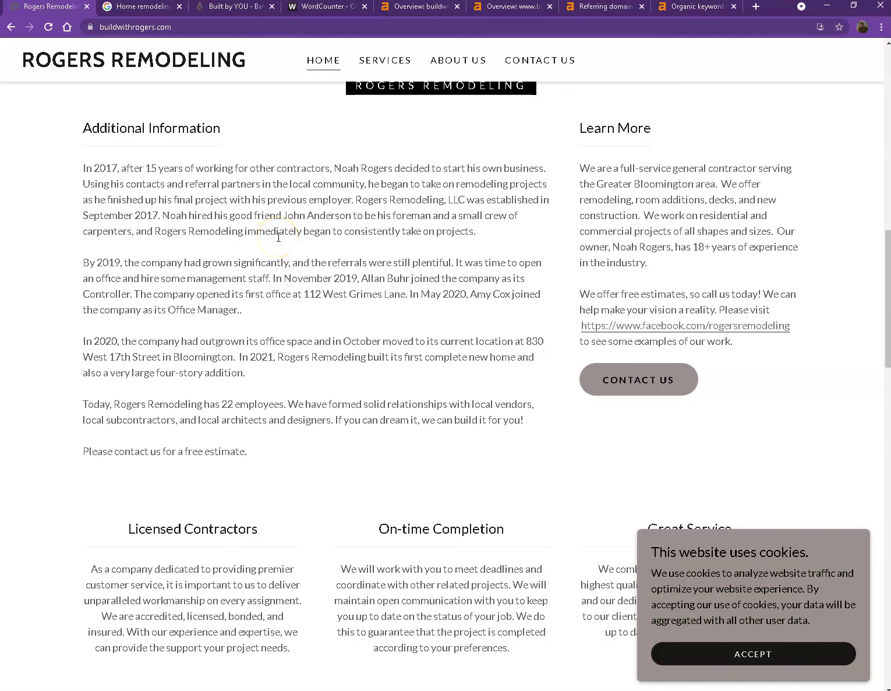
scroll(241, 265, up, 2)
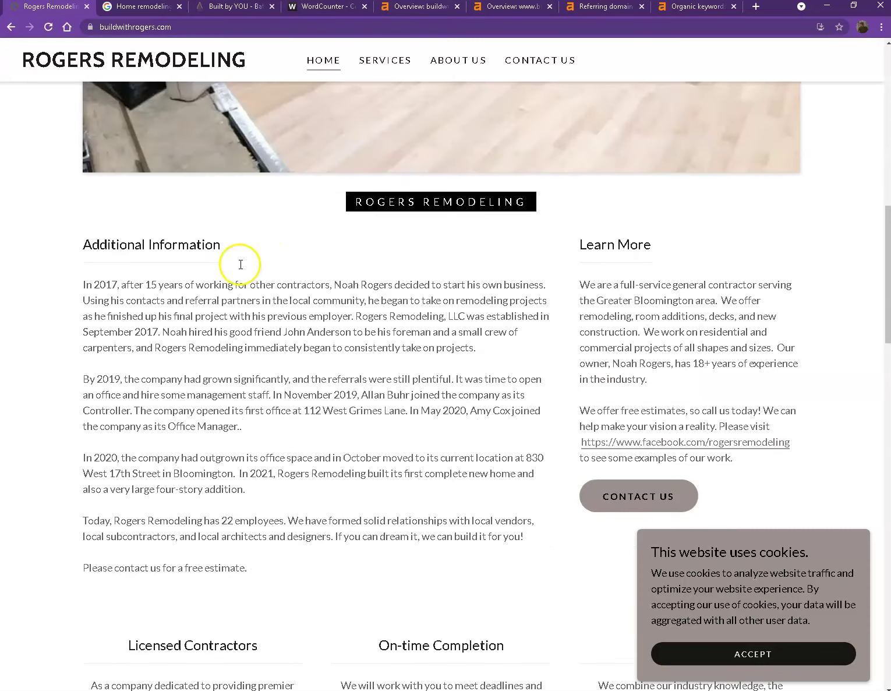
scroll(208, 261, up, 3)
Return to the Bloomington results, where Rogers Remodeling llc shows a 4.7 rating
click(135, 6)
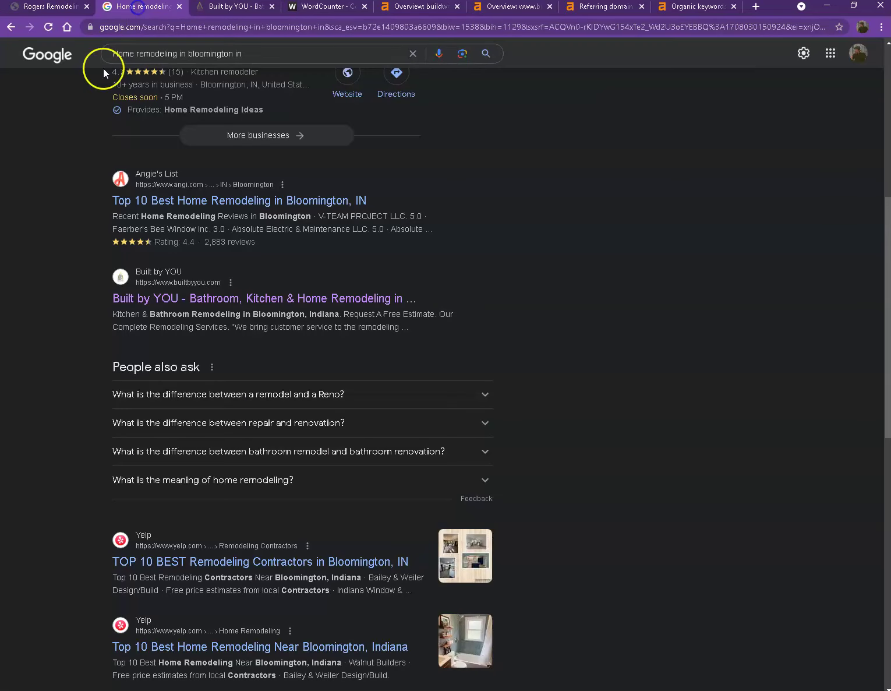
scroll(97, 181, up, 3)
scroll(96, 239, up, 1)
scroll(106, 338, up, 2)
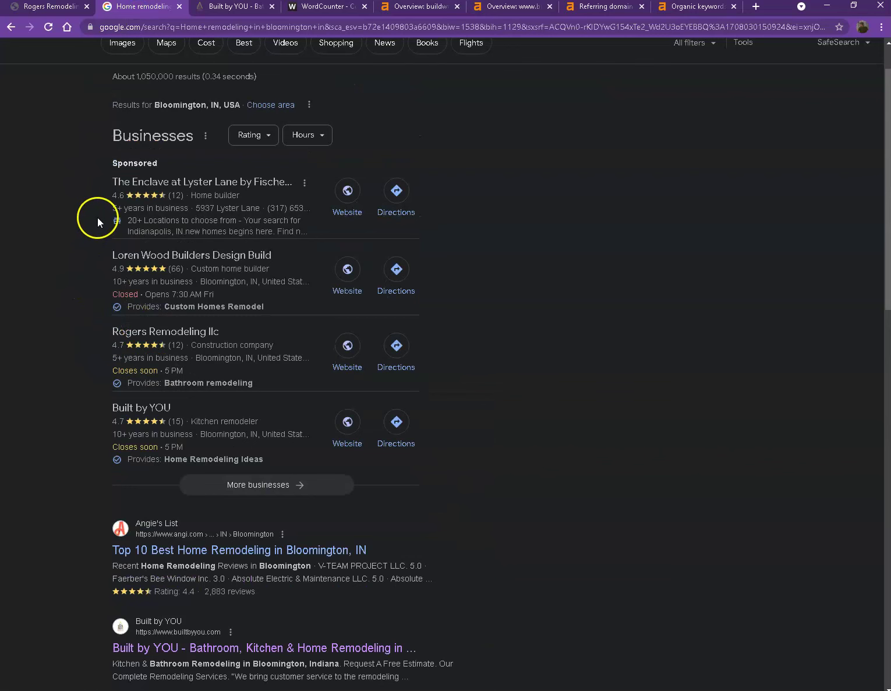
Switch to the Rogers Remodeling homepage tab showing the floor photo
click(59, 7)
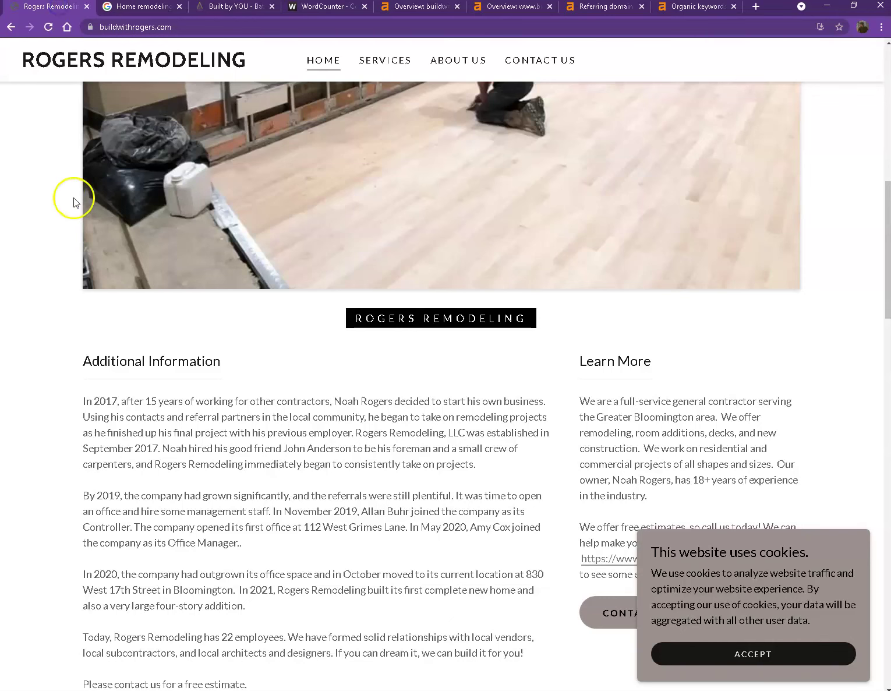